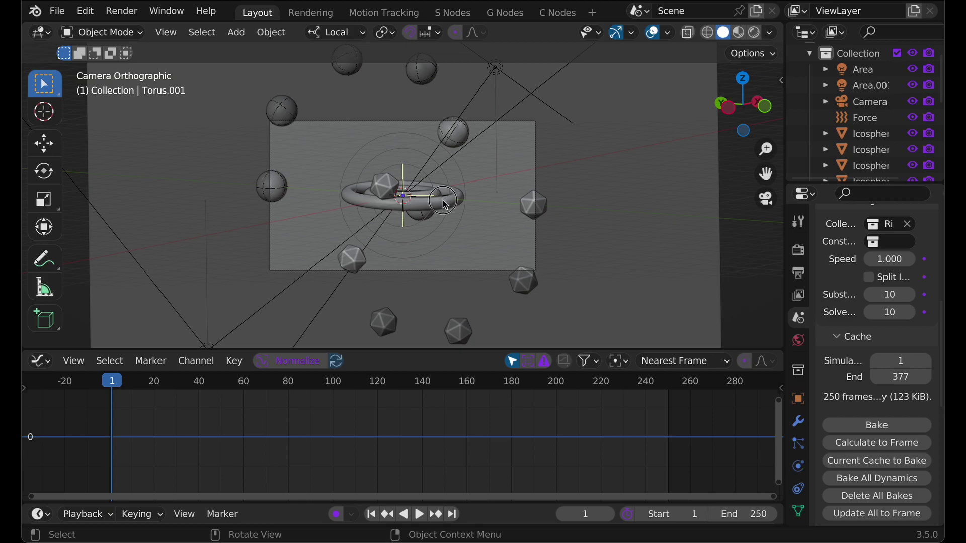
Inspect the outer ring's rotation drivers, abandoning a Y edit and keeping the X expression
{"action": "left_click", "coordinate": [430, 201]}
{"action": "key", "text": "n"}
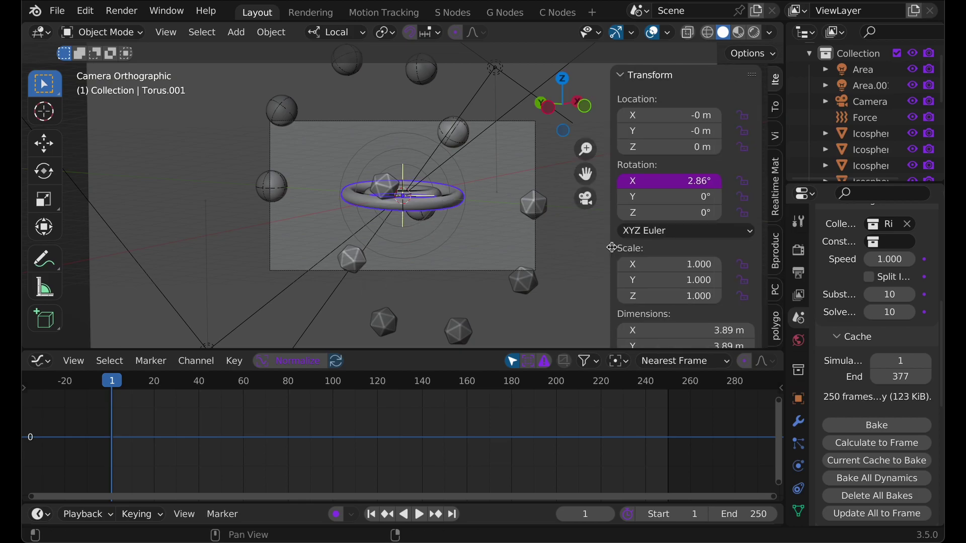
{"action": "left_click", "coordinate": [676, 181]}
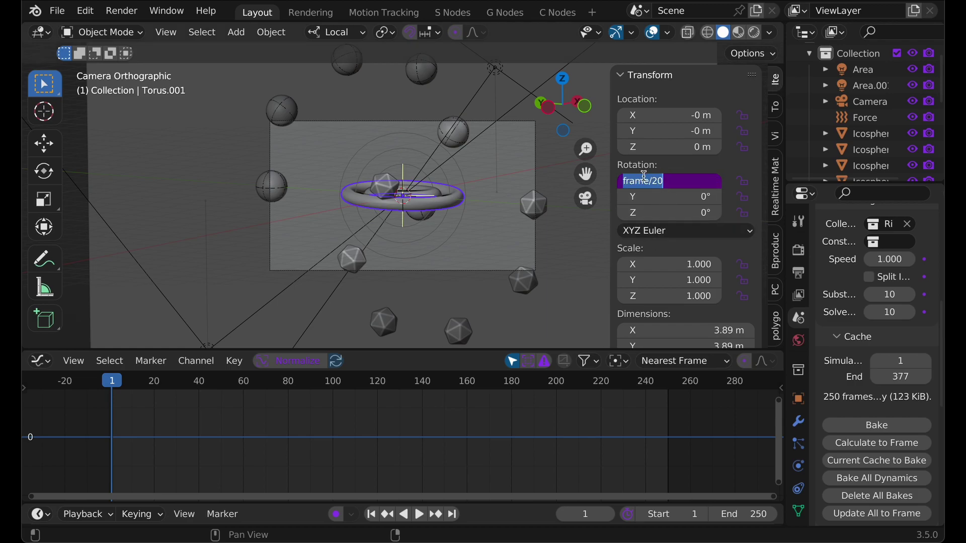
{"action": "left_click", "coordinate": [649, 196]}
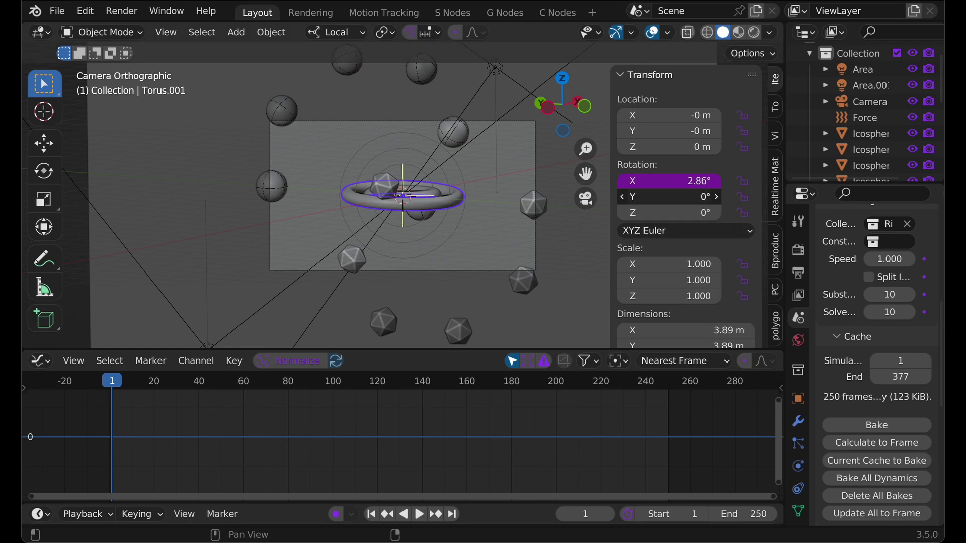
{"action": "type", "text": "#frmae"}
{"action": "key", "text": "BackSpace"}
{"action": "key", "text": "BackSpace"}
{"action": "key", "text": "BackSpace"}
{"action": "type", "text": "ame/20"}
{"action": "key", "text": "Escape"}
{"action": "left_click", "coordinate": [683, 179]}
{"action": "key", "text": "Return"}
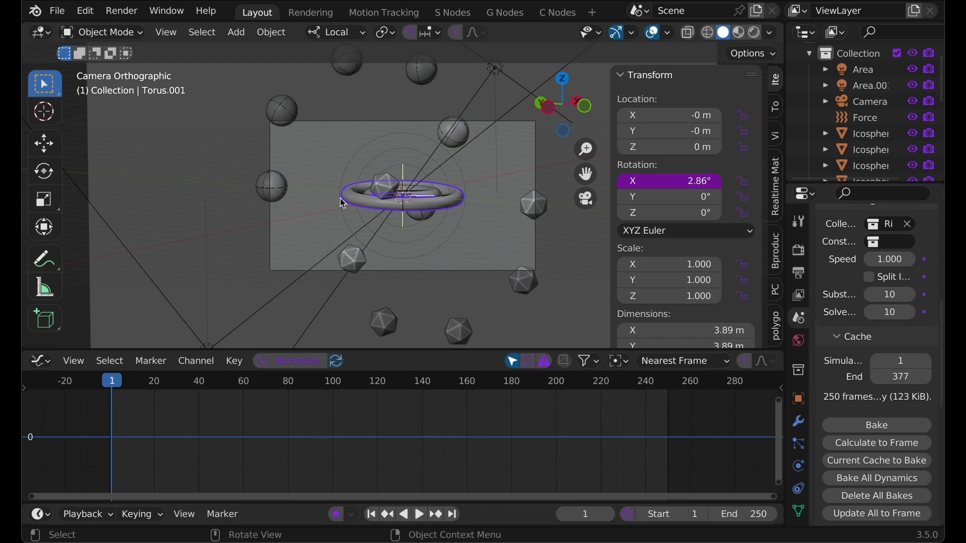
Change the Torus Y rotation driver from frame/25 to frame/20, then start playback
{"action": "left_click", "coordinate": [347, 206]}
{"action": "left_click", "coordinate": [672, 197]}
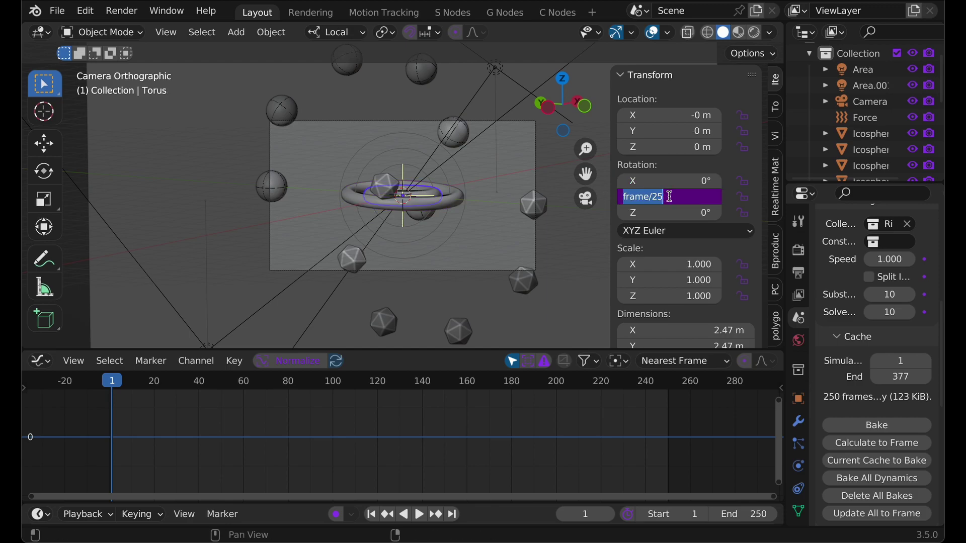
{"action": "left_click", "coordinate": [677, 198]}
{"action": "type", "text": "0"}
{"action": "key", "text": "Return"}
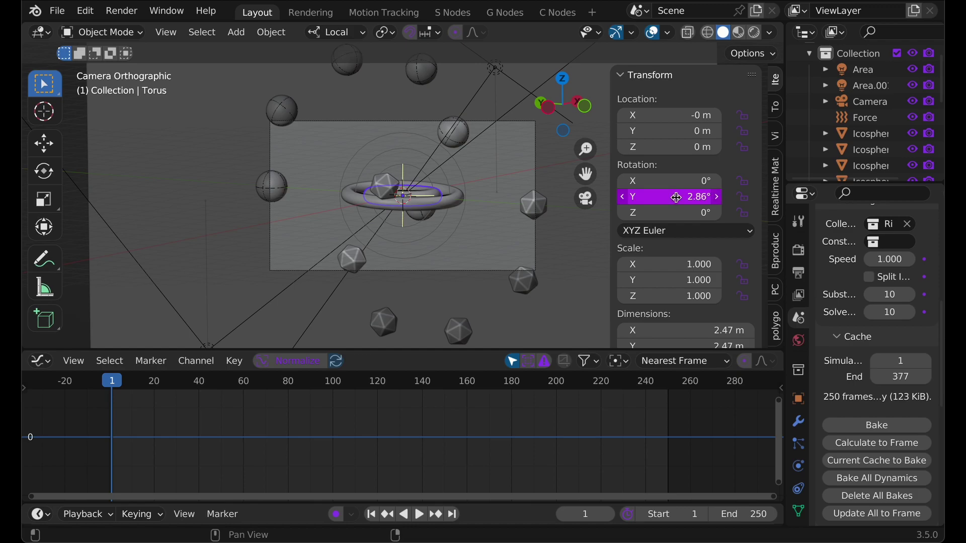
{"action": "key", "text": "space"}
Scrub the timeline to watch the rings, then select the outer ring Torus.001
{"action": "key", "text": "n"}
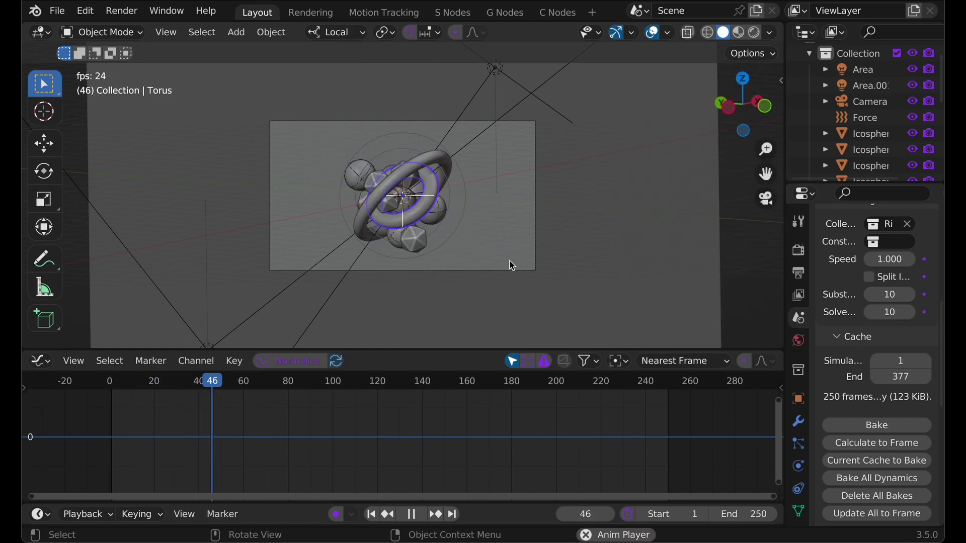
{"action": "left_click_drag", "start_coordinate": [183, 385], "coordinate": [250, 405]}
{"action": "key", "text": "n"}
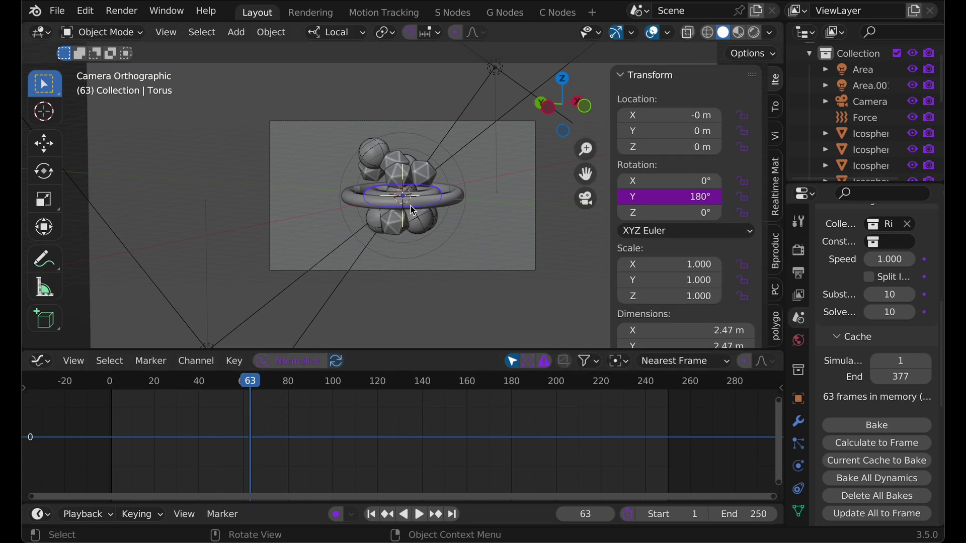
{"action": "left_click", "coordinate": [443, 206]}
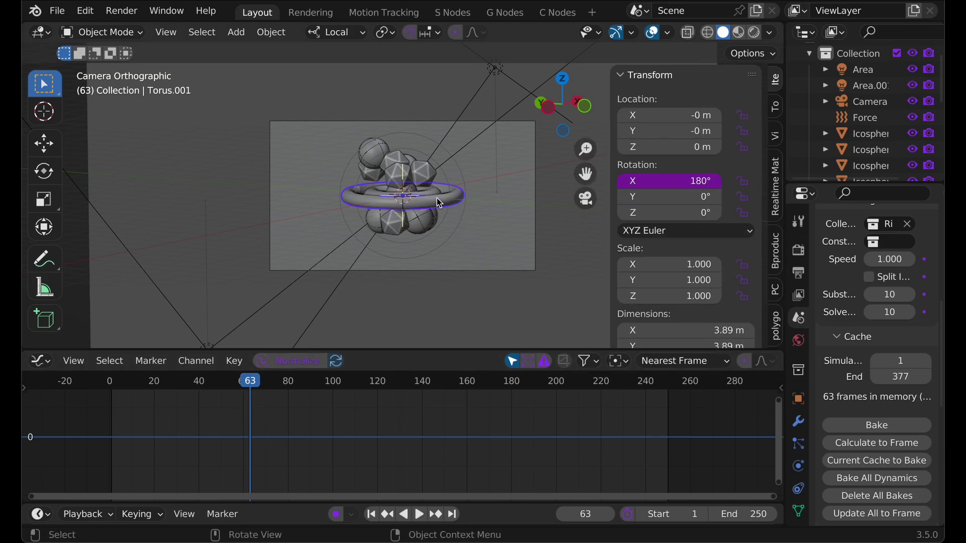
Return to frame 0, then play and stop at frame 63 where X rotation reads 180°
{"action": "left_click", "coordinate": [370, 514]}
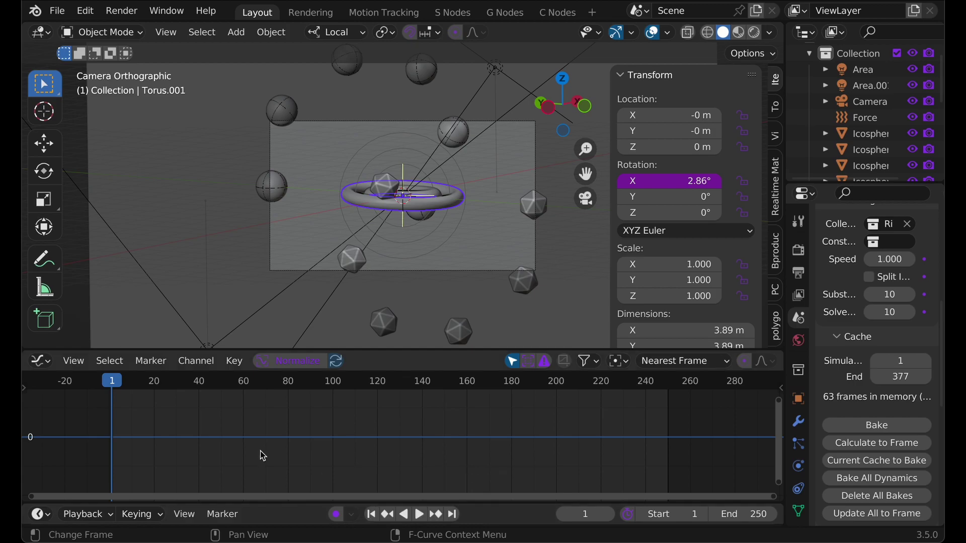
{"action": "left_click", "coordinate": [579, 516]}
{"action": "key", "text": "Return"}
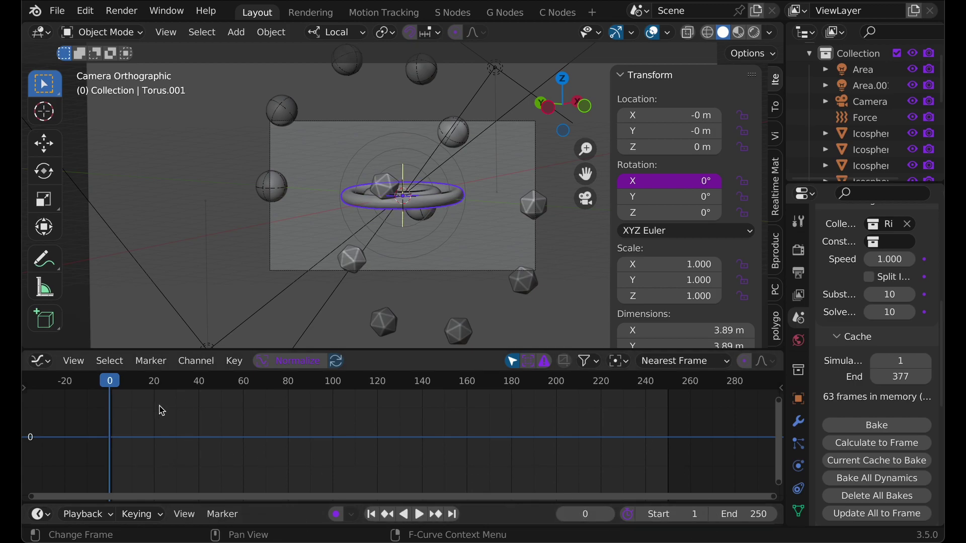
{"action": "left_click_drag", "start_coordinate": [114, 391], "coordinate": [156, 390]}
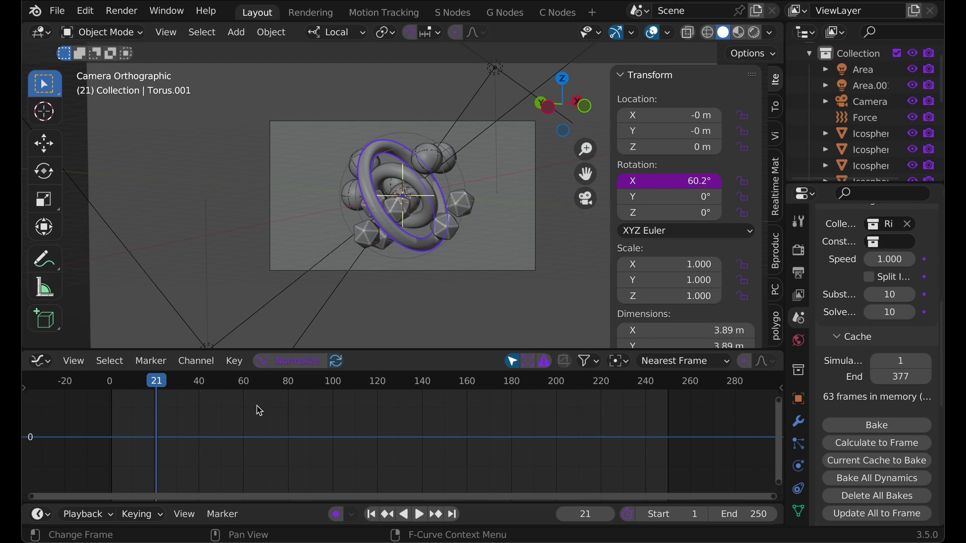
{"action": "key", "text": "space"}
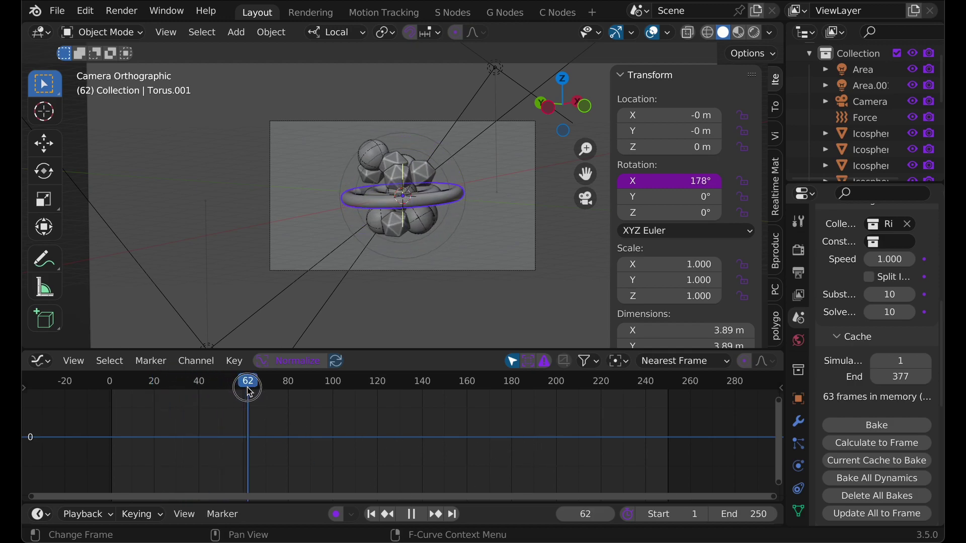
{"action": "key", "text": "space"}
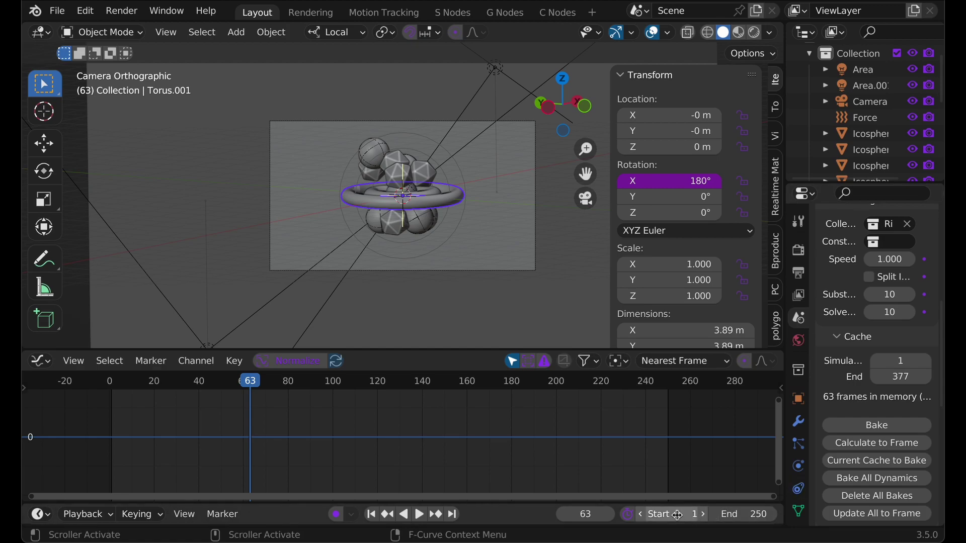
Set the playback range to start at frame 63 and end at 63*3 (188)
{"action": "left_click", "coordinate": [677, 516]}
{"action": "type", "text": "63"}
{"action": "key", "text": "Return"}
{"action": "left_click", "coordinate": [738, 518]}
{"action": "type", "text": "6"}
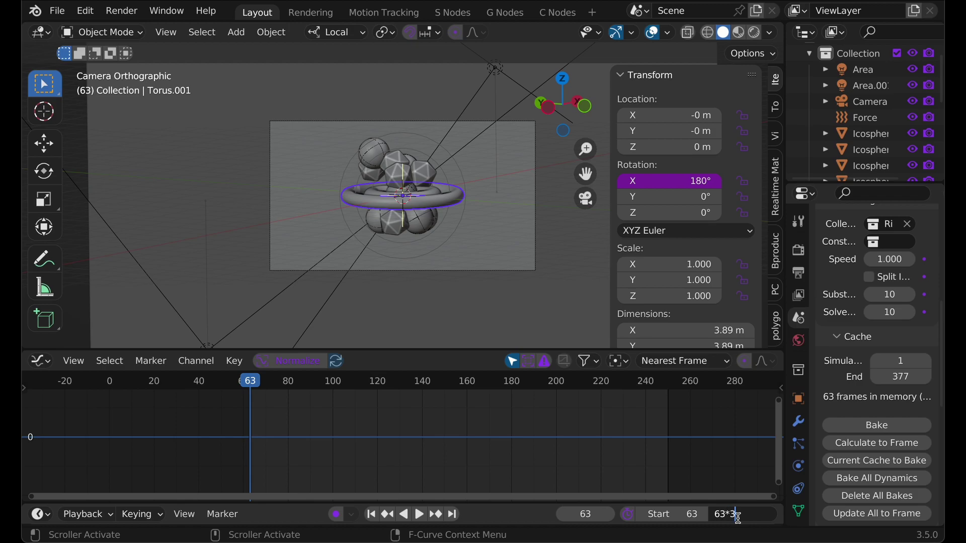
{"action": "type", "text": "3*3"}
{"action": "key", "text": "Return"}
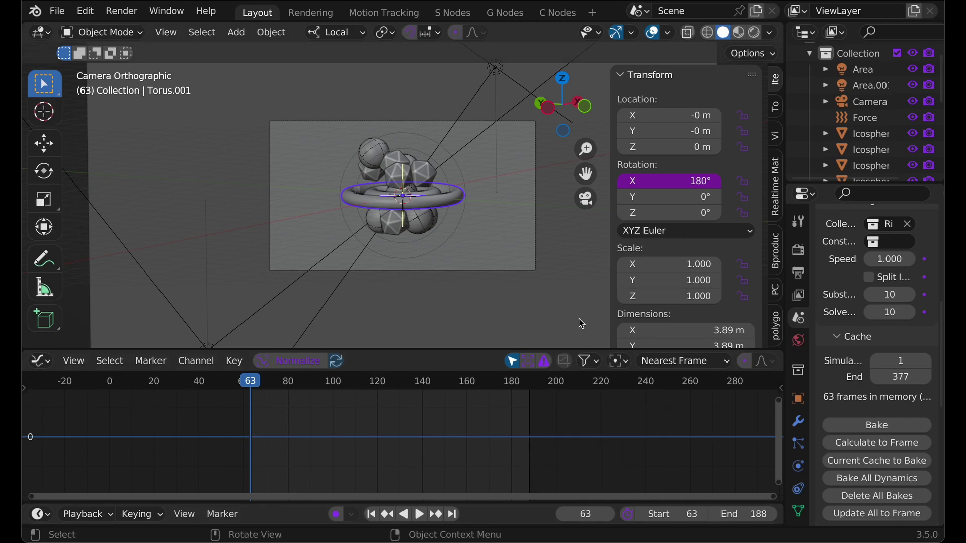
Hide the sidebar, scrub, and play then stop the shortened loop
{"action": "key", "text": "n"}
{"action": "left_click_drag", "start_coordinate": [529, 396], "coordinate": [495, 385]}
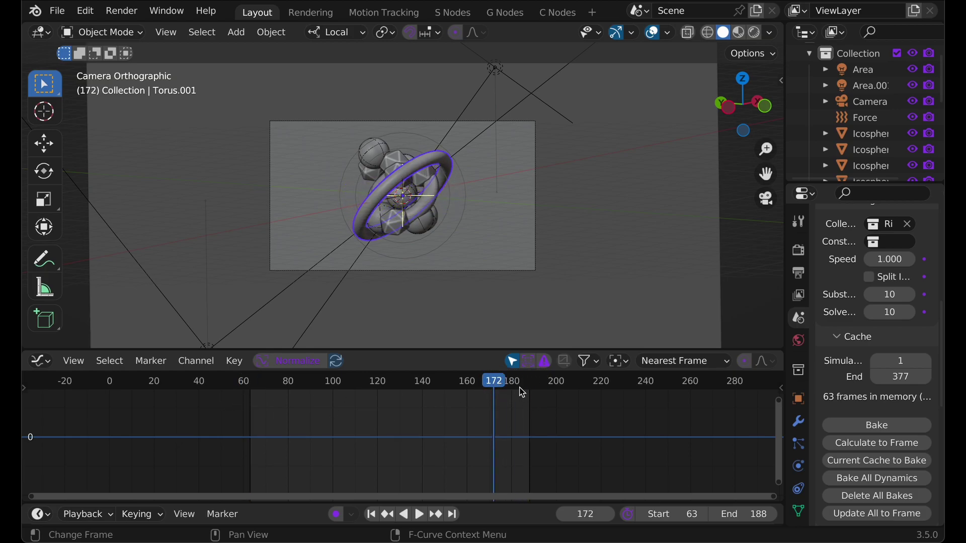
{"action": "key", "text": "space"}
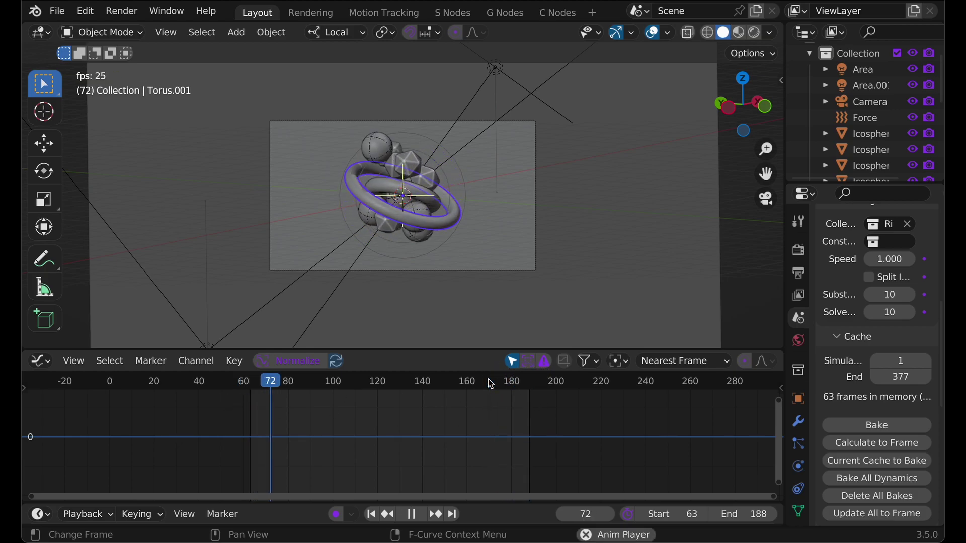
{"action": "key", "text": "space"}
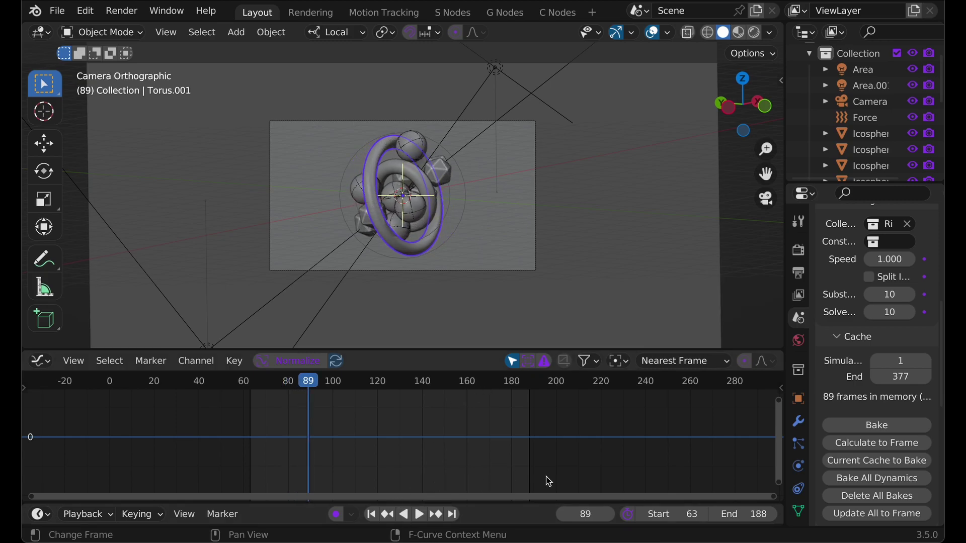
Set the rigid body cache end to 250 and the animation end to 63*6-1 (377)
{"action": "left_click", "coordinate": [906, 375]}
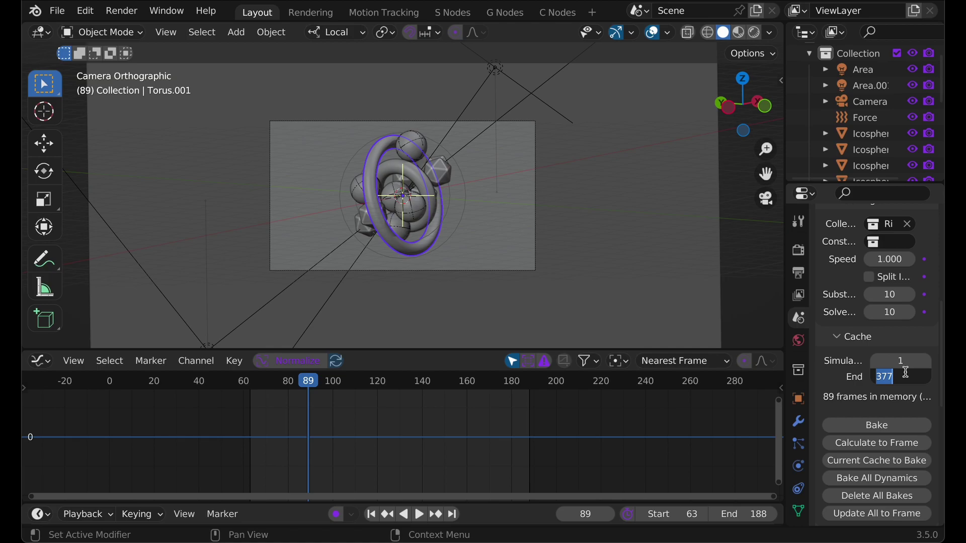
{"action": "type", "text": "250"}
{"action": "key", "text": "Return"}
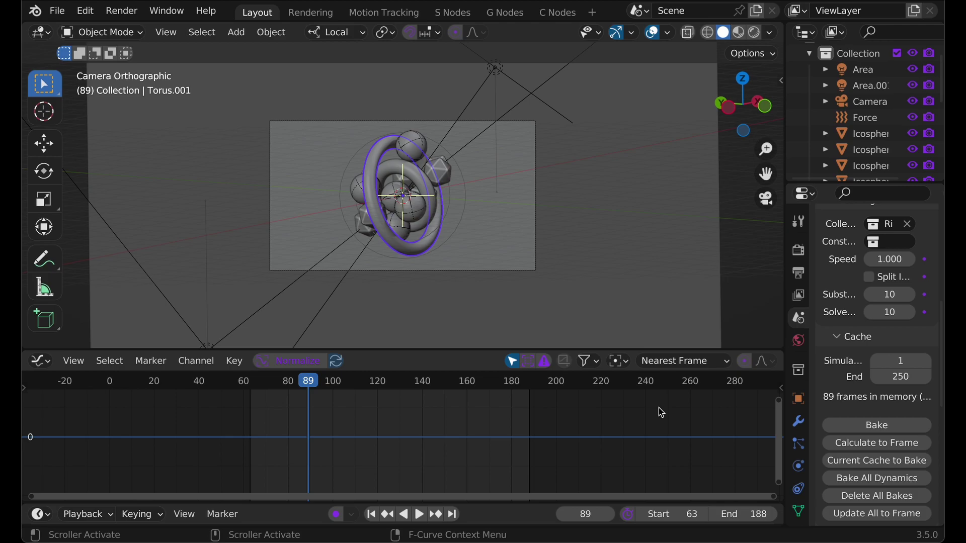
{"action": "left_click", "coordinate": [744, 520]}
{"action": "type", "text": "63*6-1"}
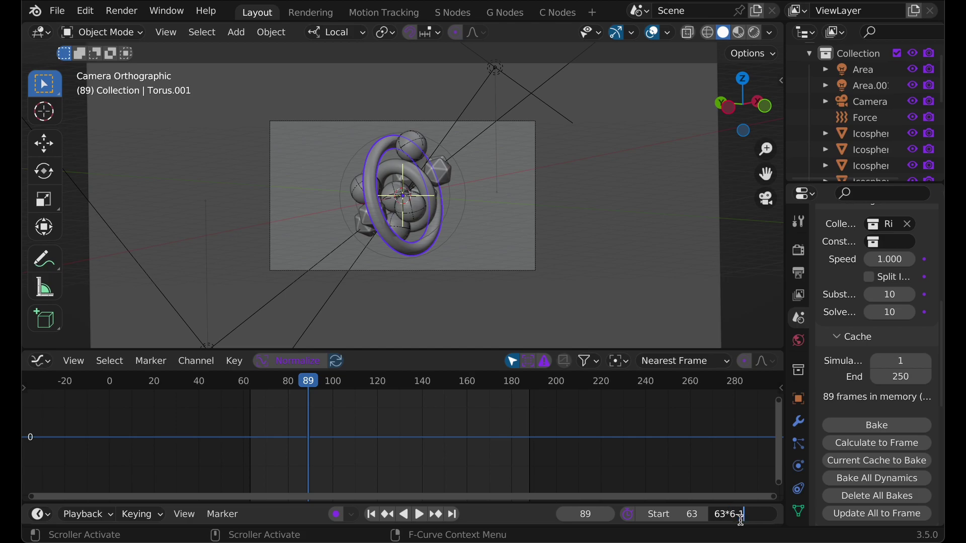
{"action": "key", "text": "Return"}
Play the extended animation to frame 352, then set the simulation cache end to 377
{"action": "scroll", "coordinate": [670, 455], "scroll_direction": "down", "scroll_amount": 3}
{"action": "key", "text": "space"}
{"action": "left_click", "coordinate": [668, 385]}
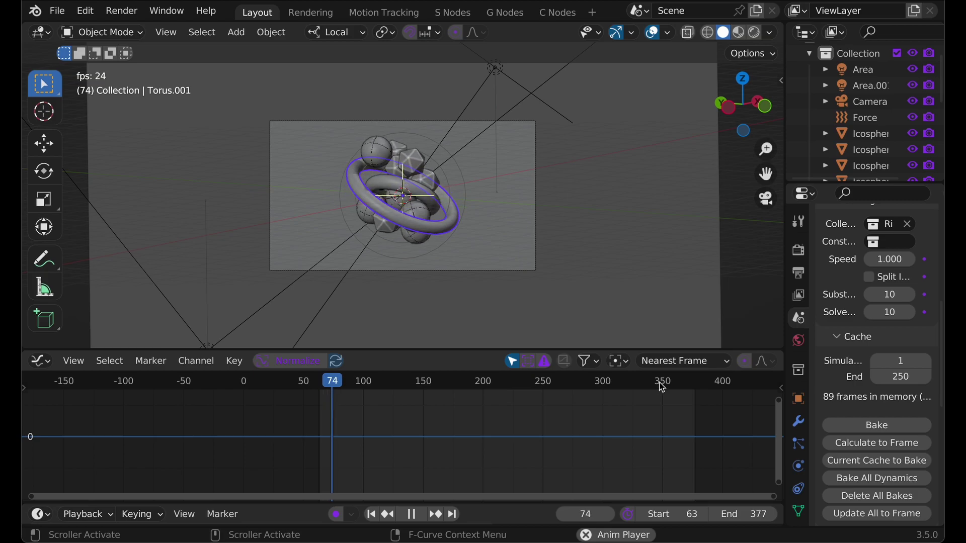
{"action": "key", "text": "space"}
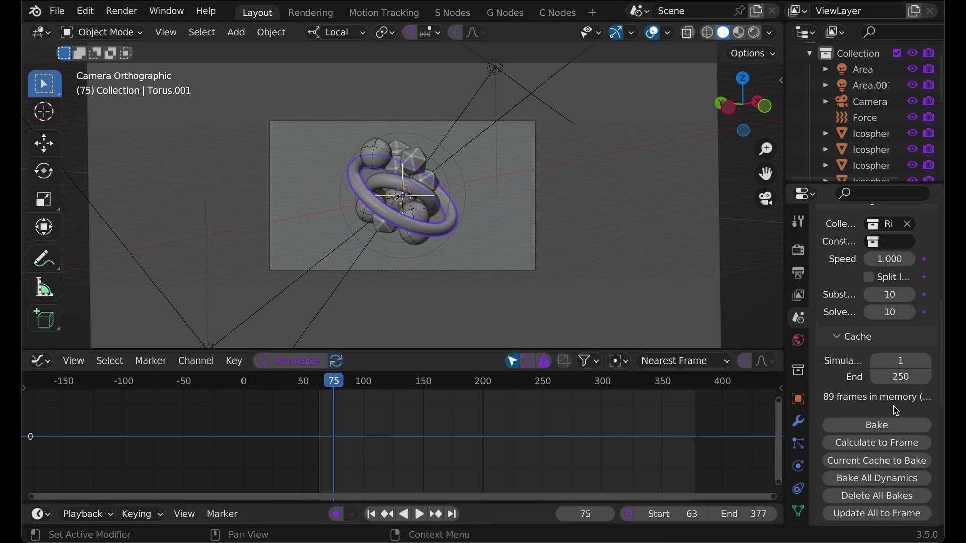
{"action": "left_click", "coordinate": [897, 381]}
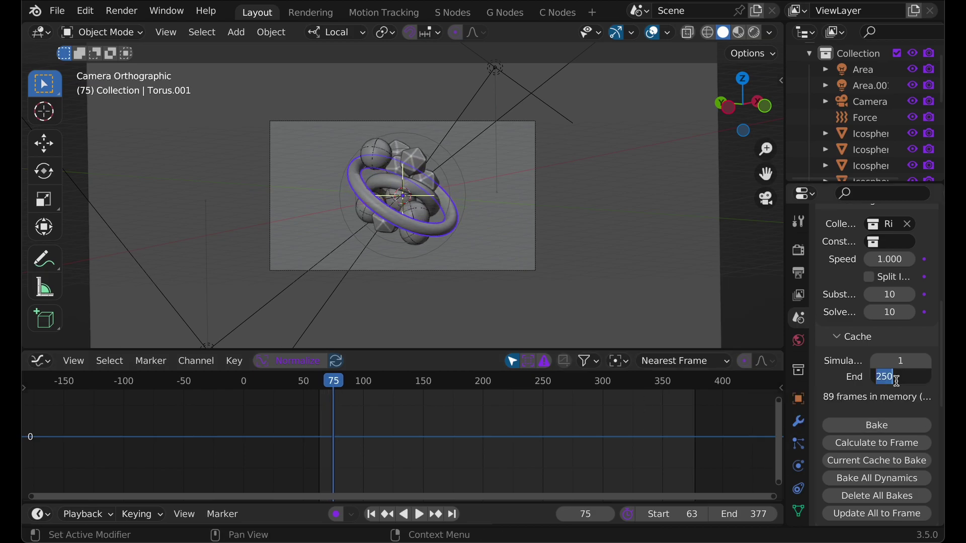
{"action": "type", "text": "377"}
{"action": "key", "text": "Return"}
Play and scrub the simulation from frame 63, then save as Rigid Body sim tutorial.blend
{"action": "key", "text": "shift+Left"}
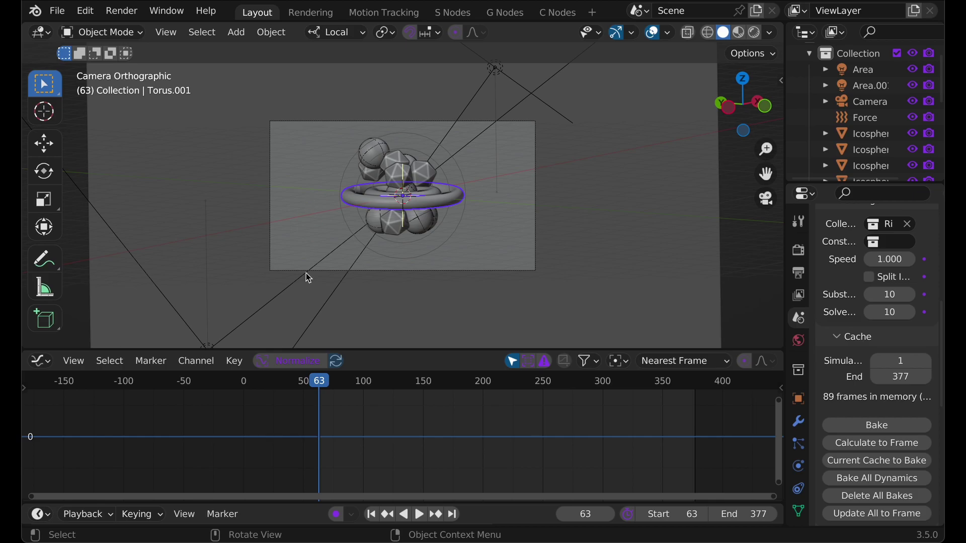
{"action": "middle_click_drag", "start_coordinate": [470, 453], "coordinate": [365, 448]}
{"action": "key", "text": "space"}
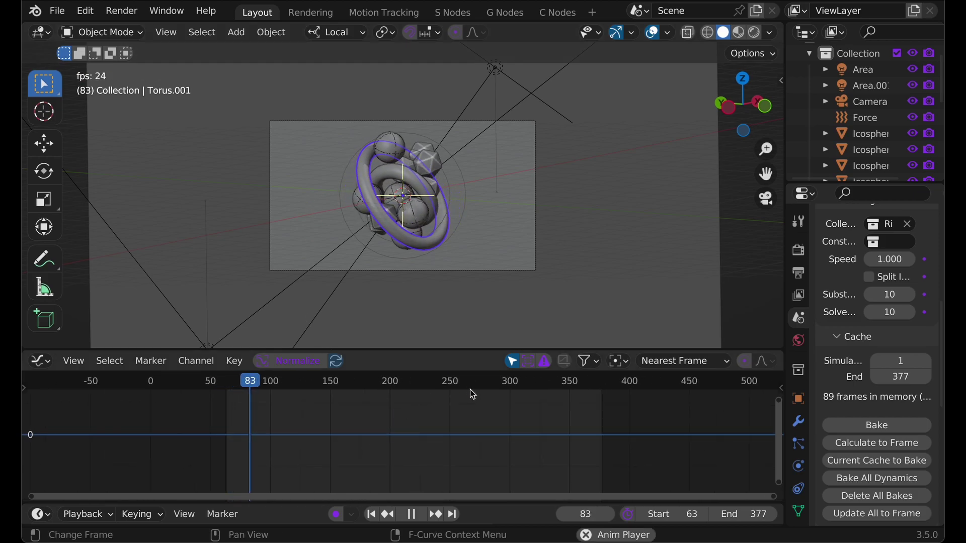
{"action": "left_click", "coordinate": [552, 385]}
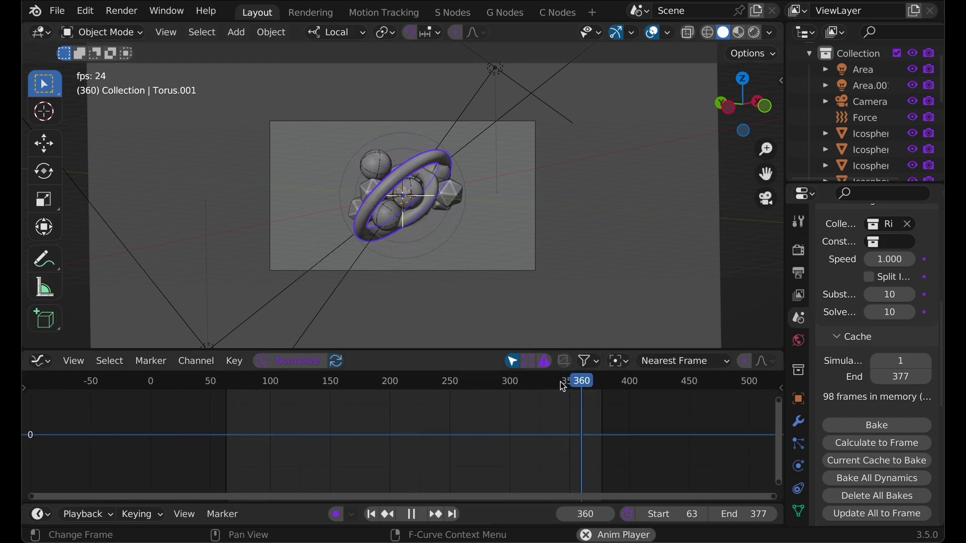
{"action": "left_click_drag", "start_coordinate": [571, 388], "coordinate": [239, 396]}
{"action": "key", "text": "space"}
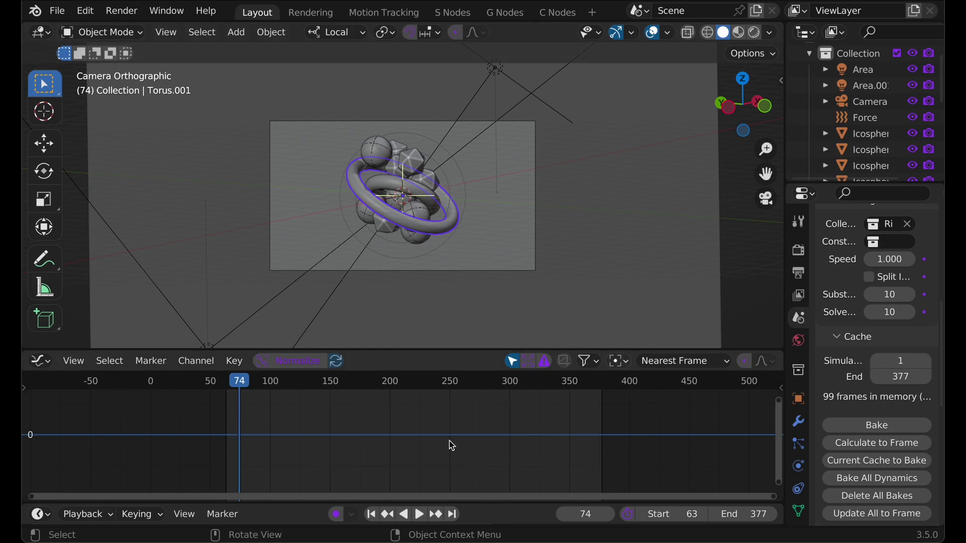
{"action": "key", "text": "ctrl+s"}
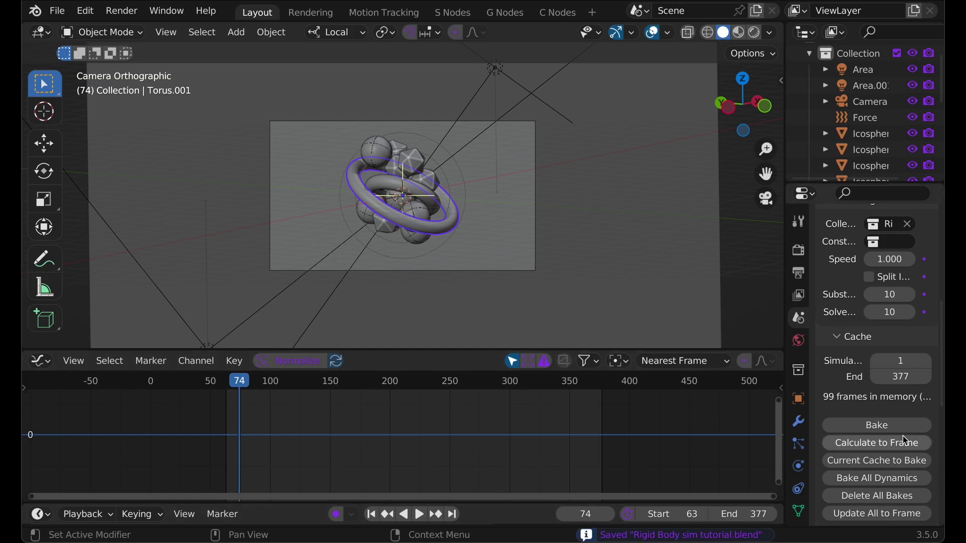
Bake the rigid body cache for all 377 frames and play the baked result to frame 148
{"action": "left_click", "coordinate": [885, 427]}
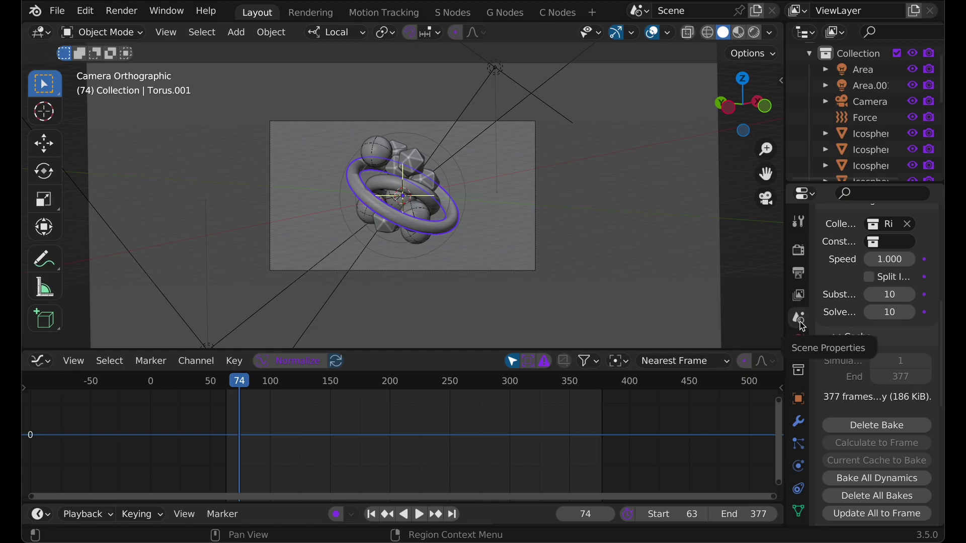
{"action": "scroll", "coordinate": [846, 361], "scroll_direction": "up", "scroll_amount": 7}
{"action": "left_click", "coordinate": [877, 331]}
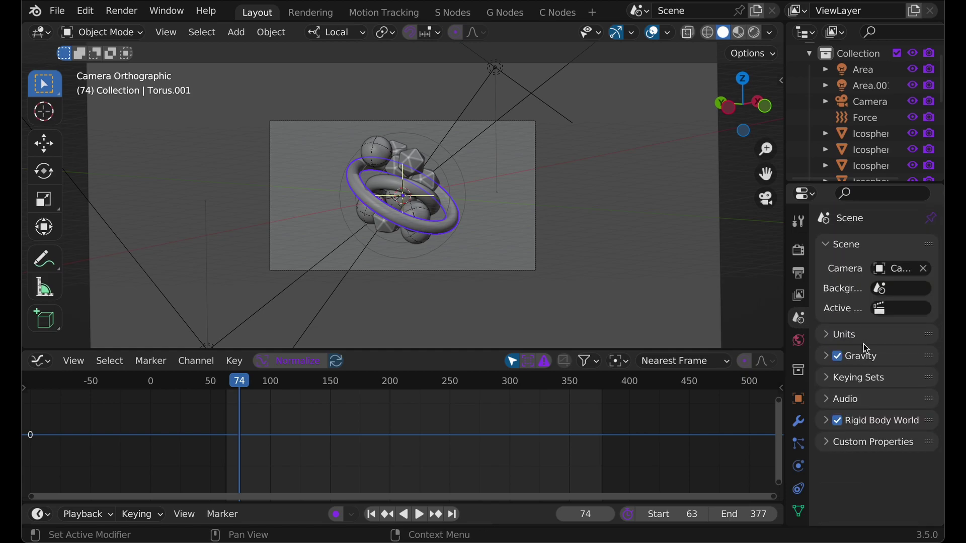
{"action": "left_click", "coordinate": [870, 427]}
{"action": "scroll", "coordinate": [865, 467], "scroll_direction": "down", "scroll_amount": 8}
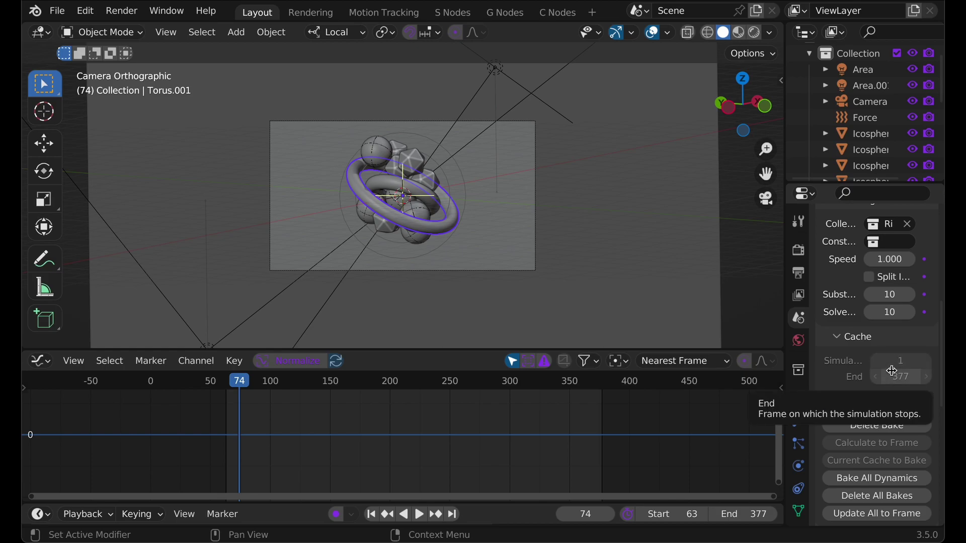
{"action": "scroll", "coordinate": [847, 409], "scroll_direction": "down", "scroll_amount": 2}
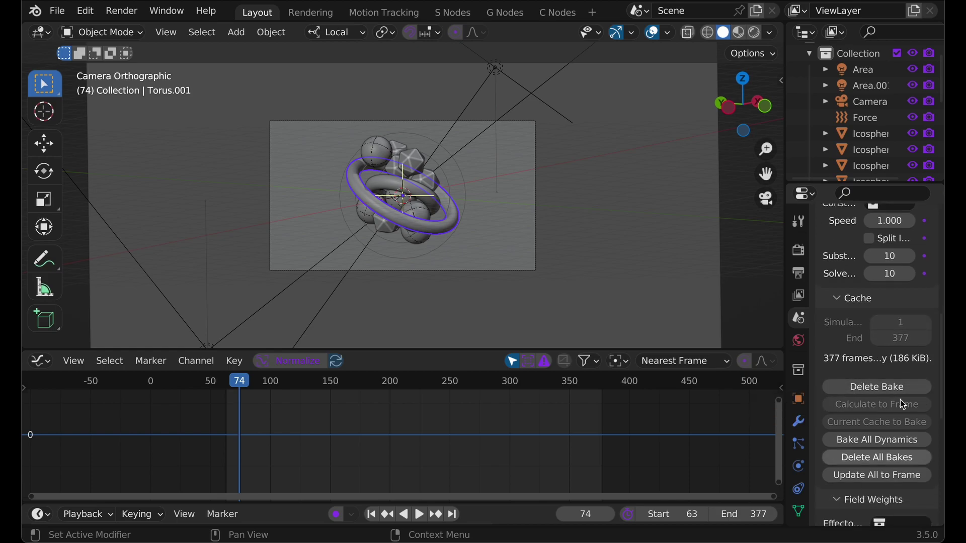
{"action": "key", "text": "space"}
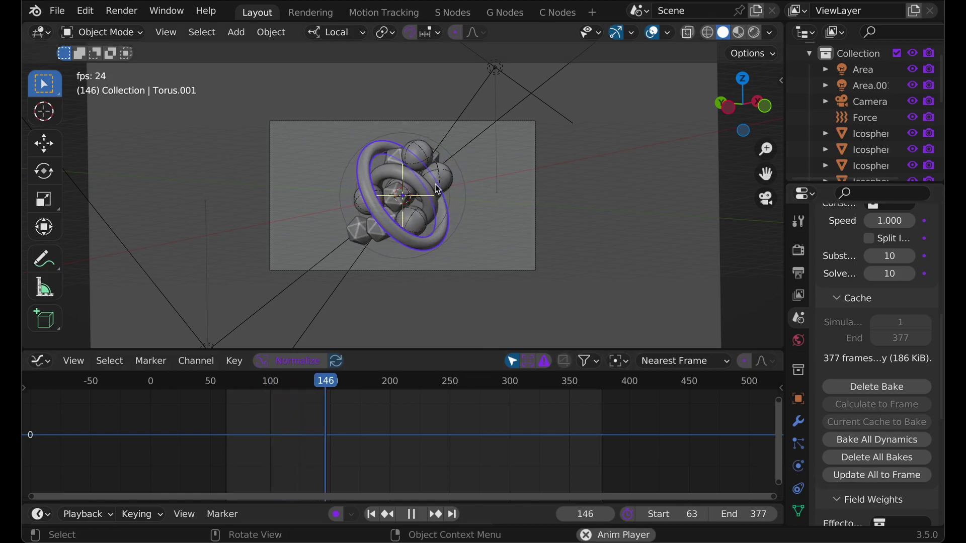
{"action": "key", "text": "space"}
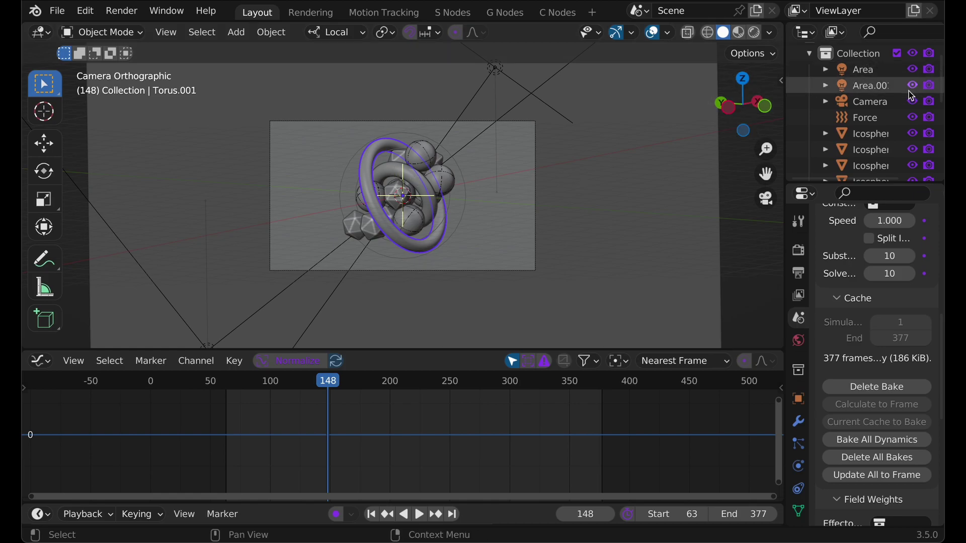
Hide Area, Area.001, Camera, Plane, Torus and Torus.001, then orbit into perspective view
{"action": "left_click", "coordinate": [872, 74]}
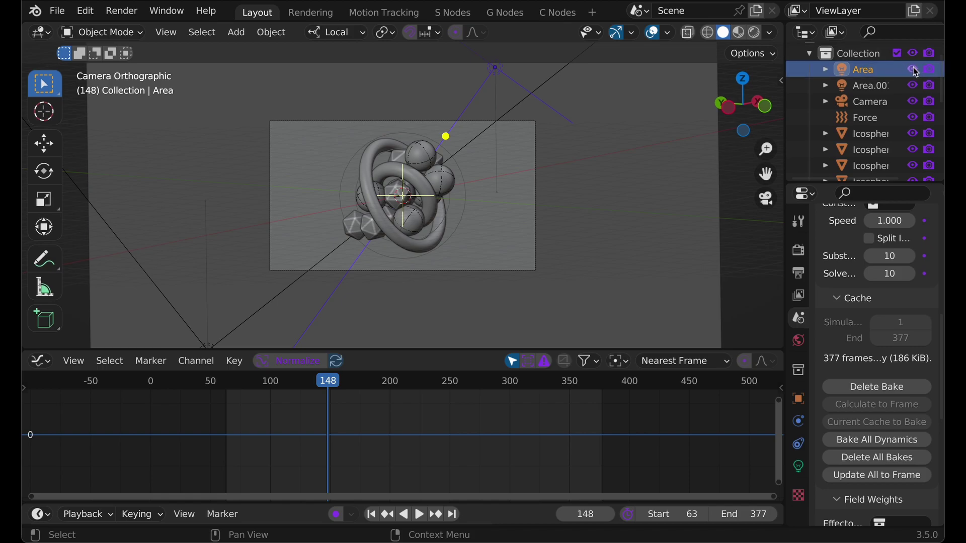
{"action": "left_click_drag", "start_coordinate": [915, 72], "coordinate": [916, 104]}
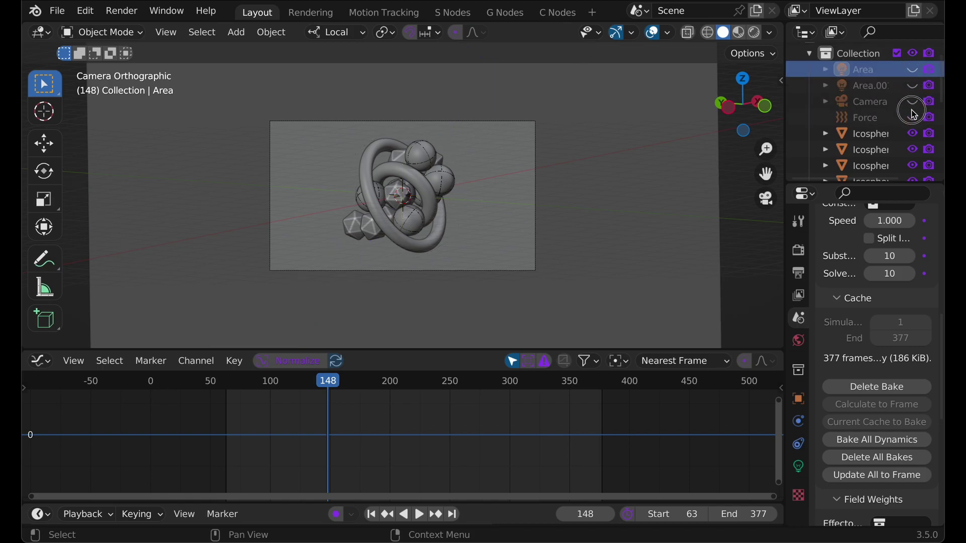
{"action": "scroll", "coordinate": [905, 126], "scroll_direction": "down", "scroll_amount": 6}
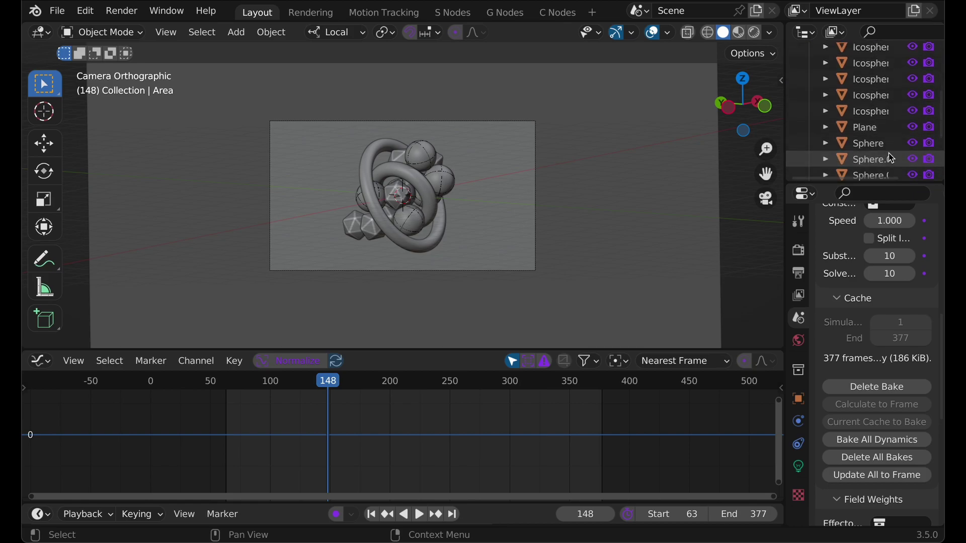
{"action": "left_click", "coordinate": [913, 127]}
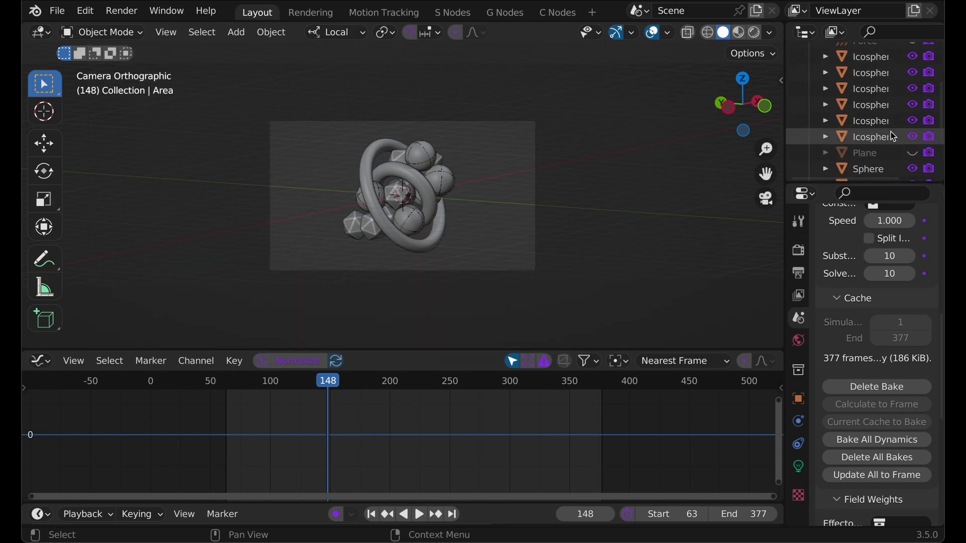
{"action": "scroll", "coordinate": [895, 138], "scroll_direction": "down", "scroll_amount": 3}
{"action": "scroll", "coordinate": [894, 142], "scroll_direction": "down", "scroll_amount": 3}
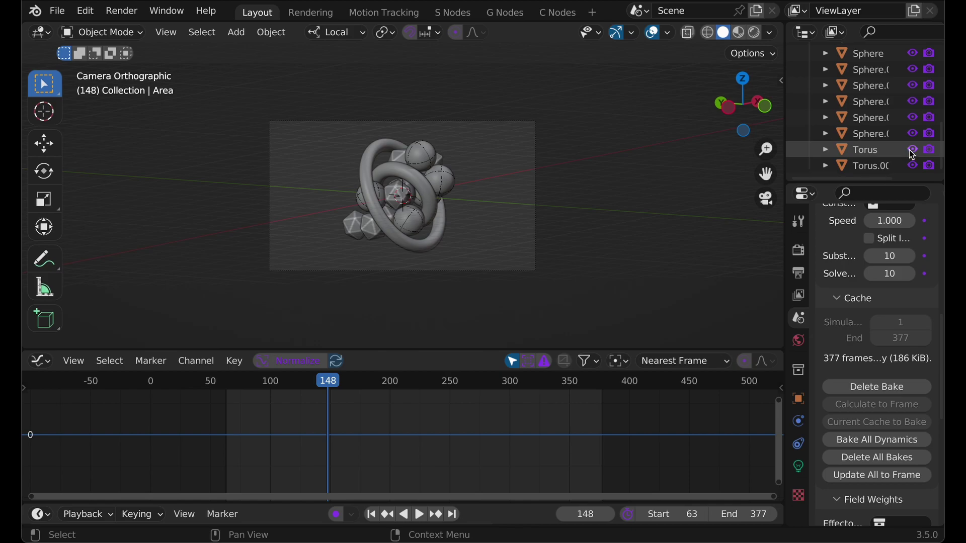
{"action": "left_click_drag", "start_coordinate": [912, 149], "coordinate": [913, 165]}
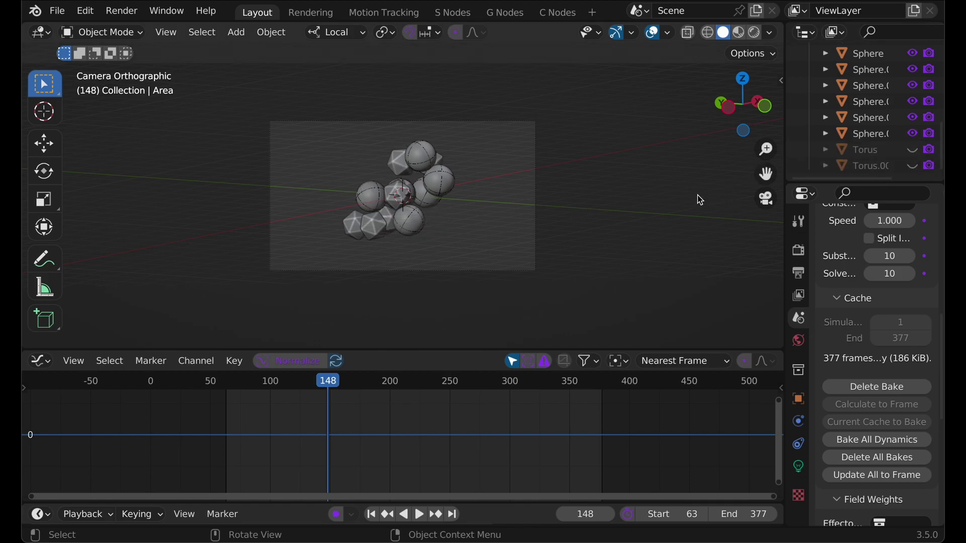
{"action": "middle_click_drag", "start_coordinate": [571, 192], "coordinate": [608, 217]}
With all spheres selected and Sphere.004 active, run Rigid Body Bake to Keyframes for frames 63–377
{"action": "key", "text": "a"}
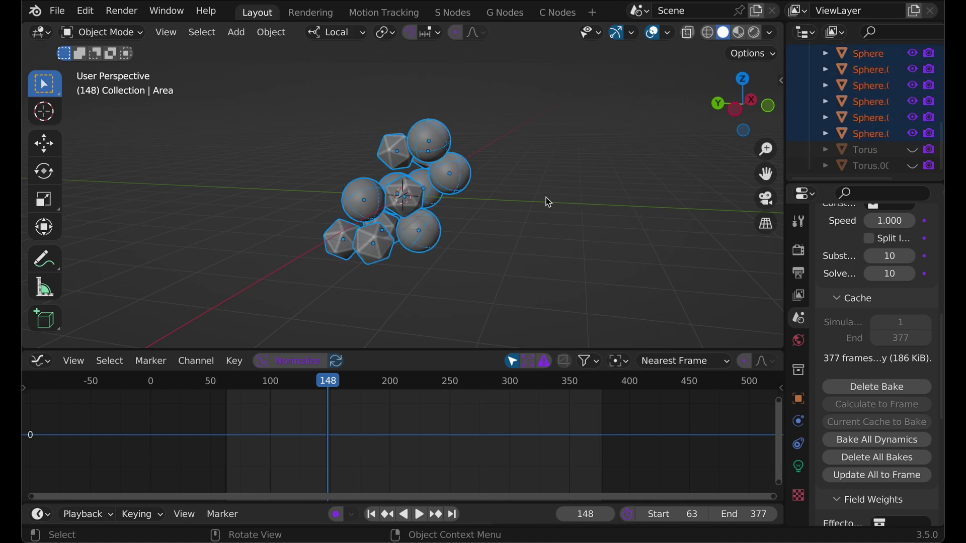
{"action": "left_click", "coordinate": [458, 178], "text": "shift"}
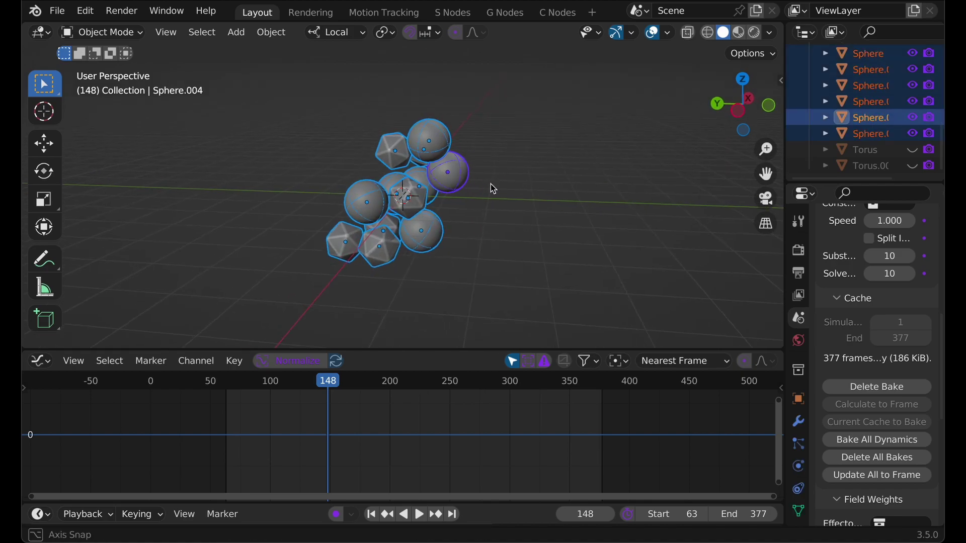
{"action": "key", "text": "F3"}
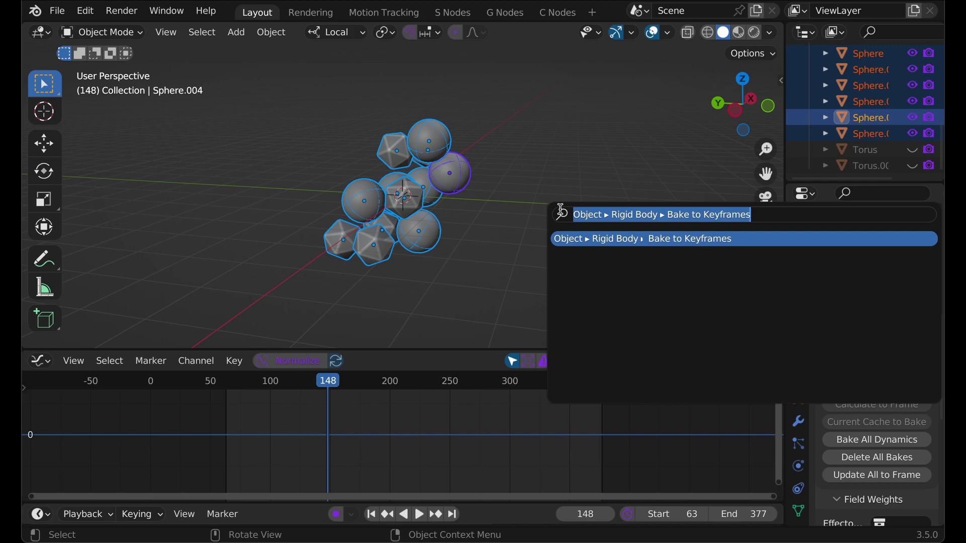
{"action": "type", "text": "r"}
{"action": "key", "text": "BackSpace"}
{"action": "type", "text": "rigid body"}
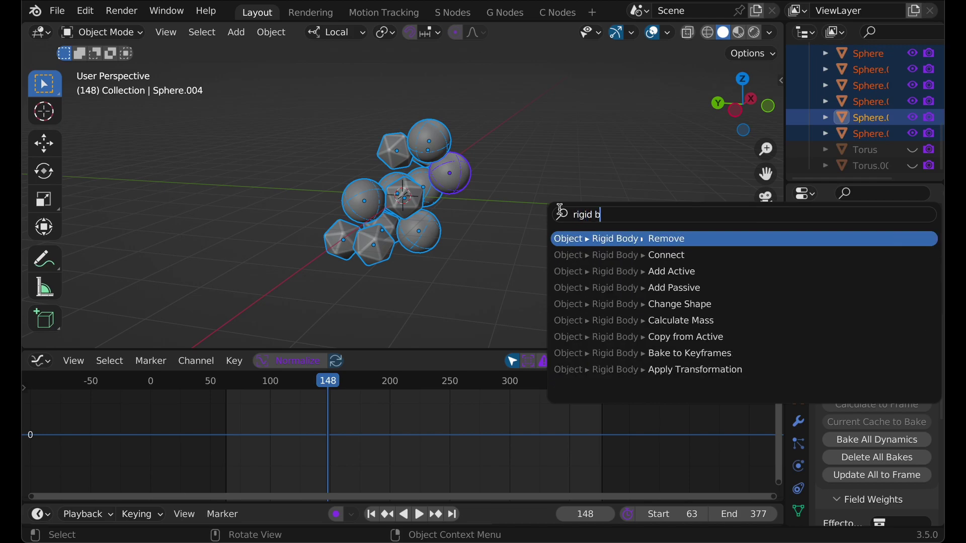
{"action": "left_click", "coordinate": [741, 353]}
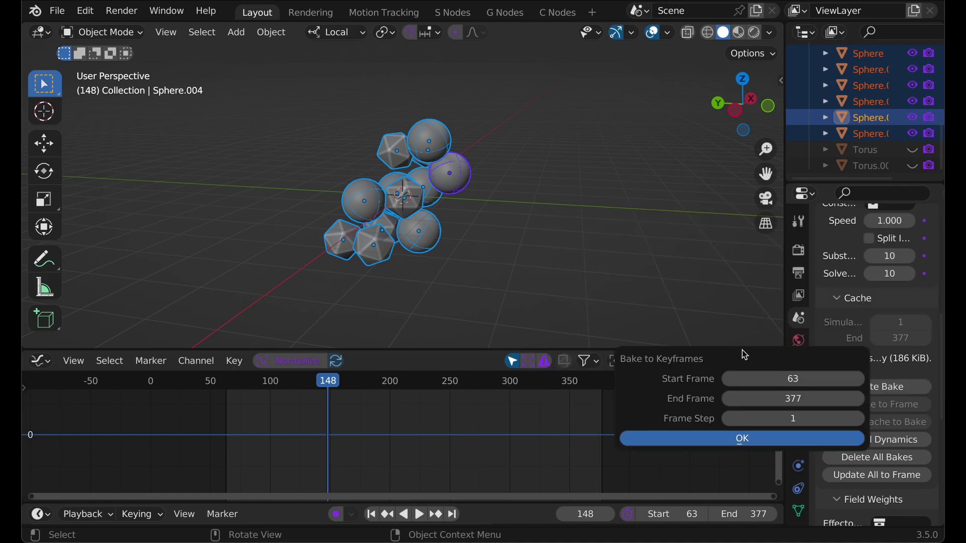
{"action": "left_click", "coordinate": [701, 441]}
{"action": "scroll", "coordinate": [648, 446], "scroll_direction": "down", "scroll_amount": 5}
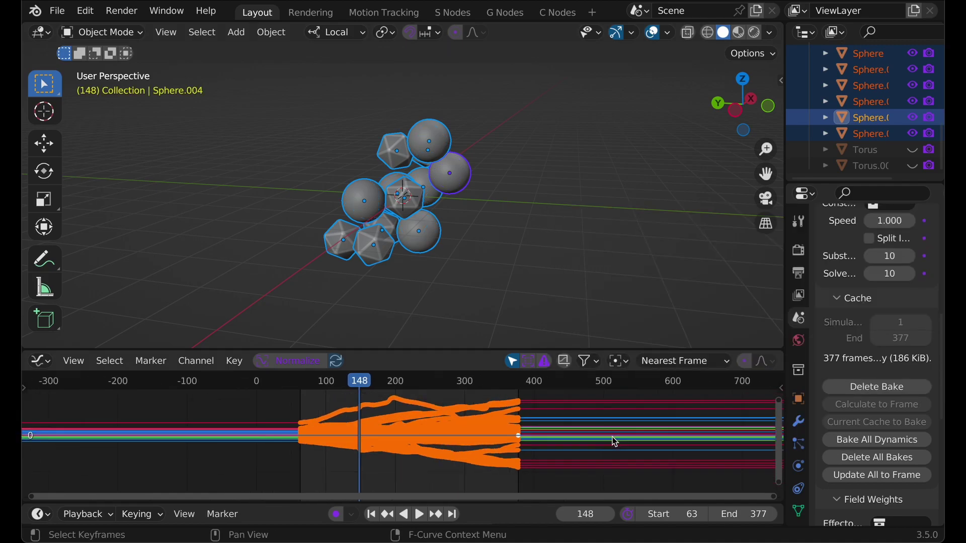
{"action": "left_click", "coordinate": [536, 477]}
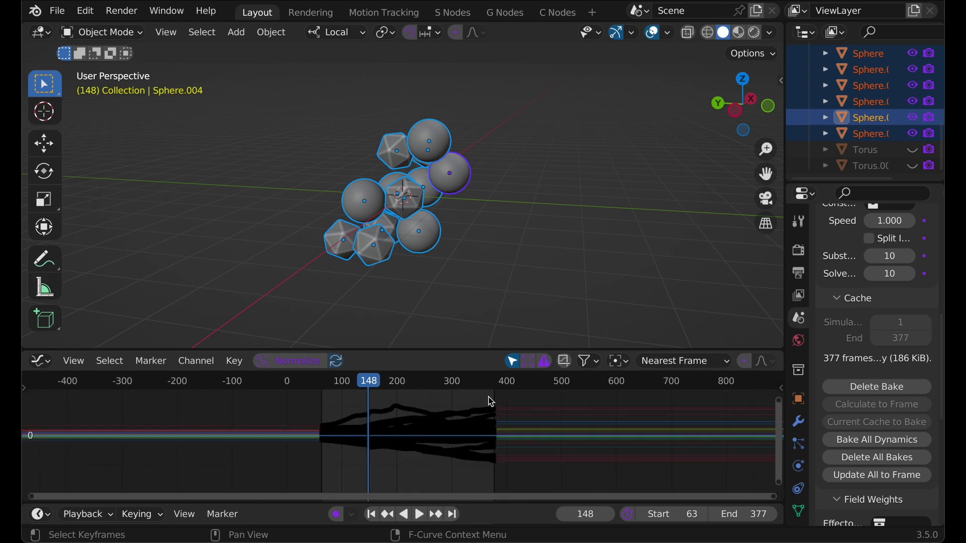
Delete the final batch of baked keyframes, roughly frames 345 to 377
{"action": "left_click_drag", "start_coordinate": [476, 394], "coordinate": [545, 488]}
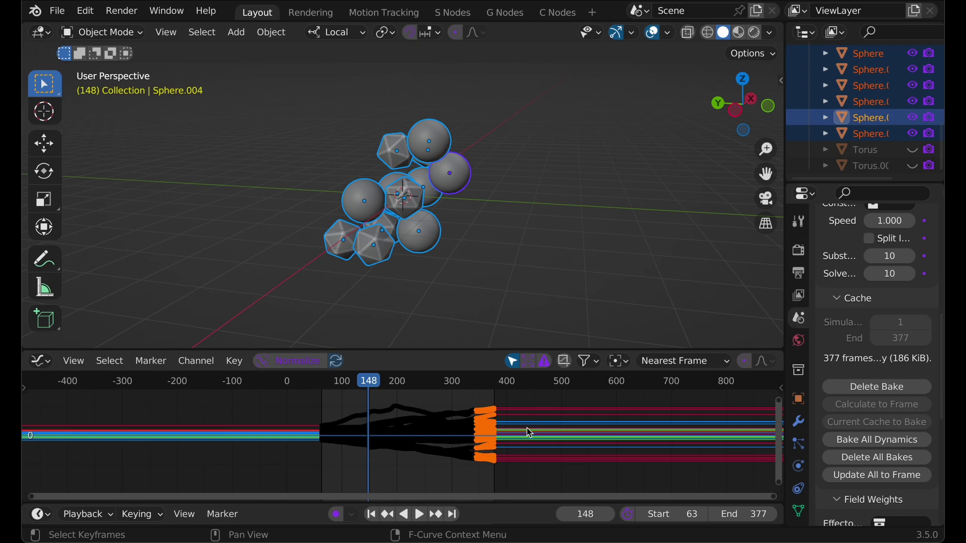
{"action": "key", "text": "x"}
{"action": "left_click", "coordinate": [528, 430]}
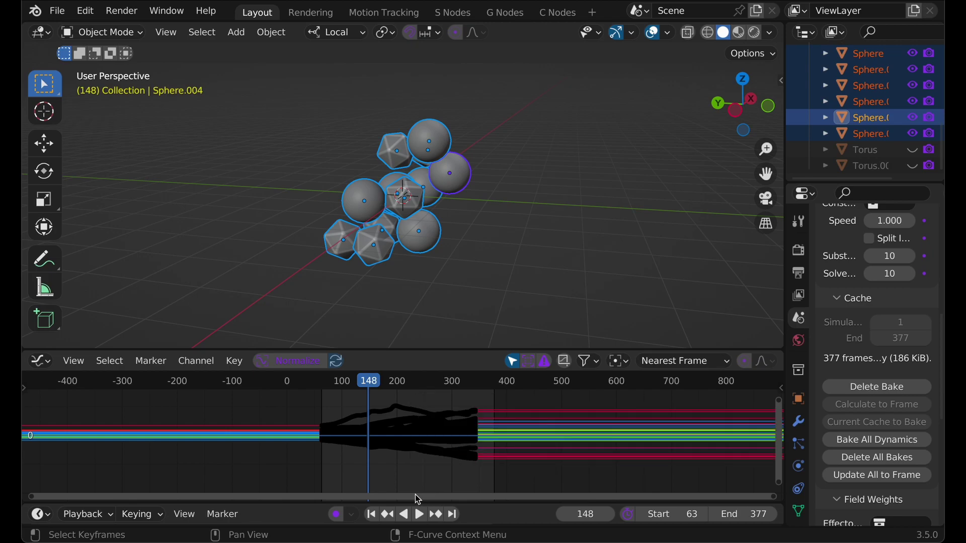
Jump back to start frame 63 and open the Graph Editor's Select menu
{"action": "left_click", "coordinate": [373, 515]}
{"action": "left_click", "coordinate": [112, 362]}
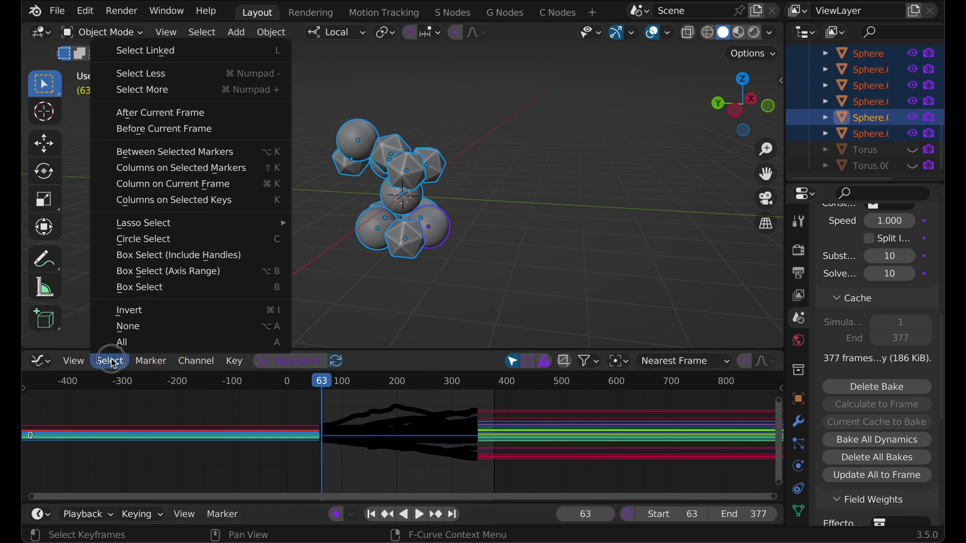
{"action": "left_click", "coordinate": [110, 361]}
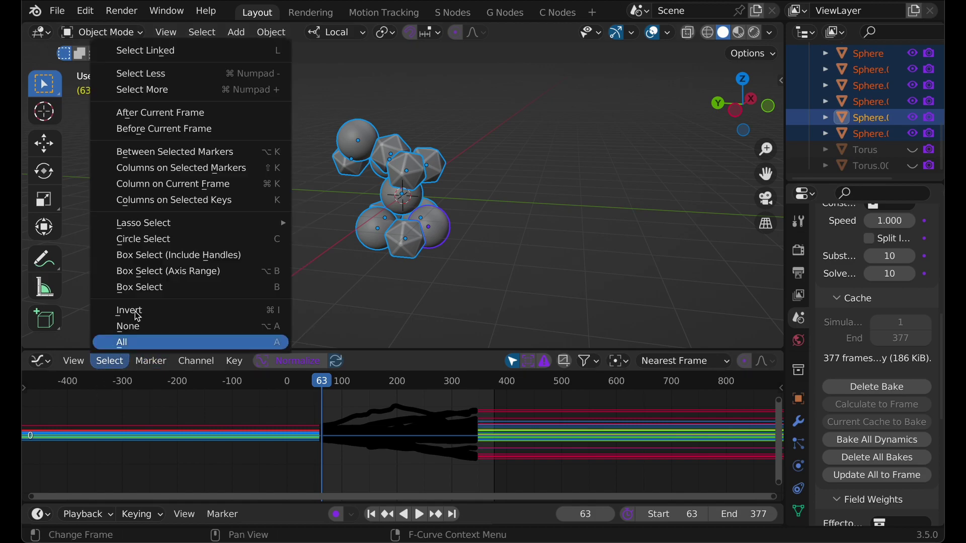
{"action": "mouse_move", "coordinate": [150, 225]}
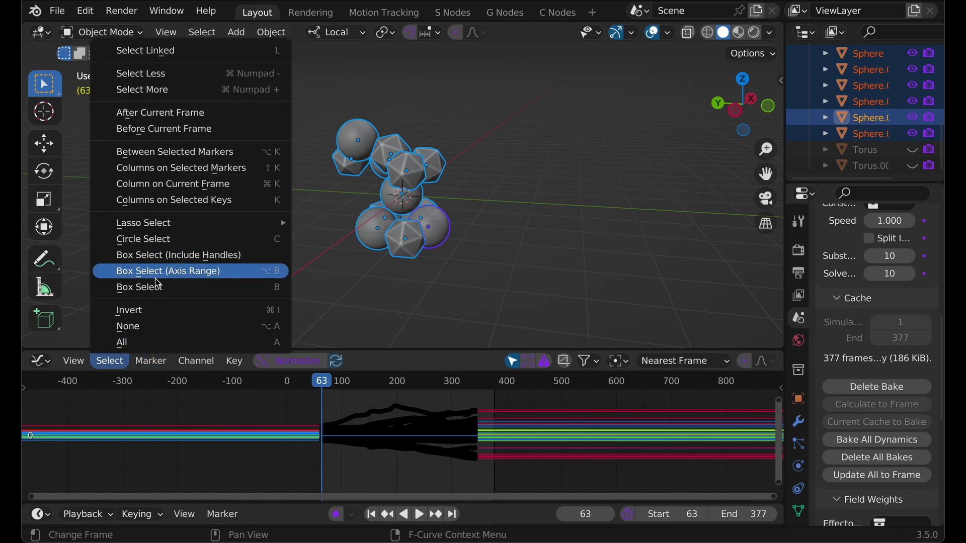
Copy the keyframes before frame 63 and place them just past frame 377
{"action": "left_click", "coordinate": [167, 130]}
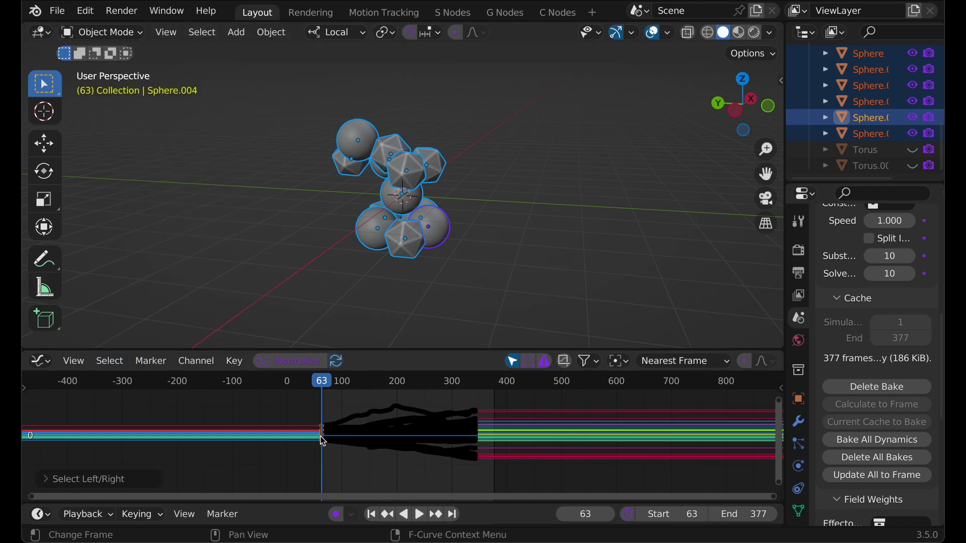
{"action": "key", "text": "g"}
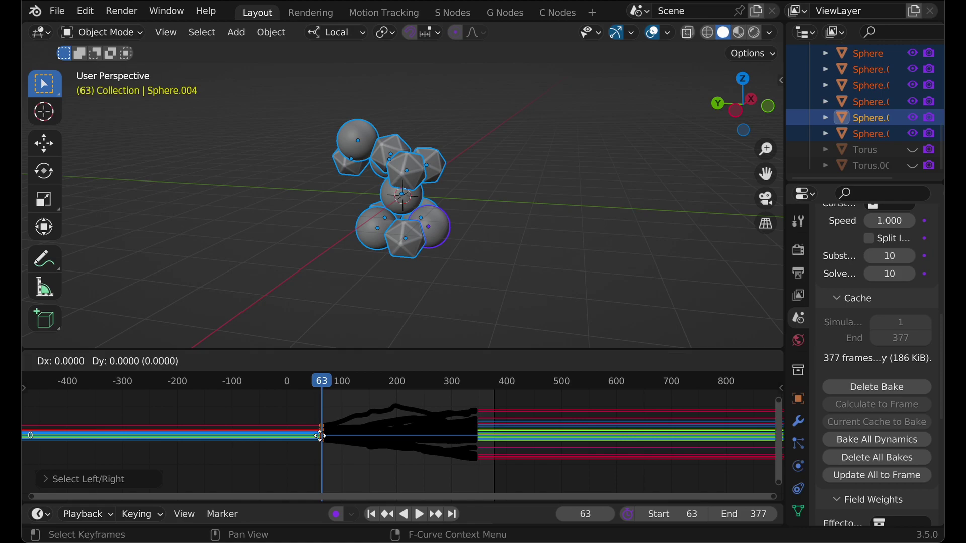
{"action": "key", "text": "x"}
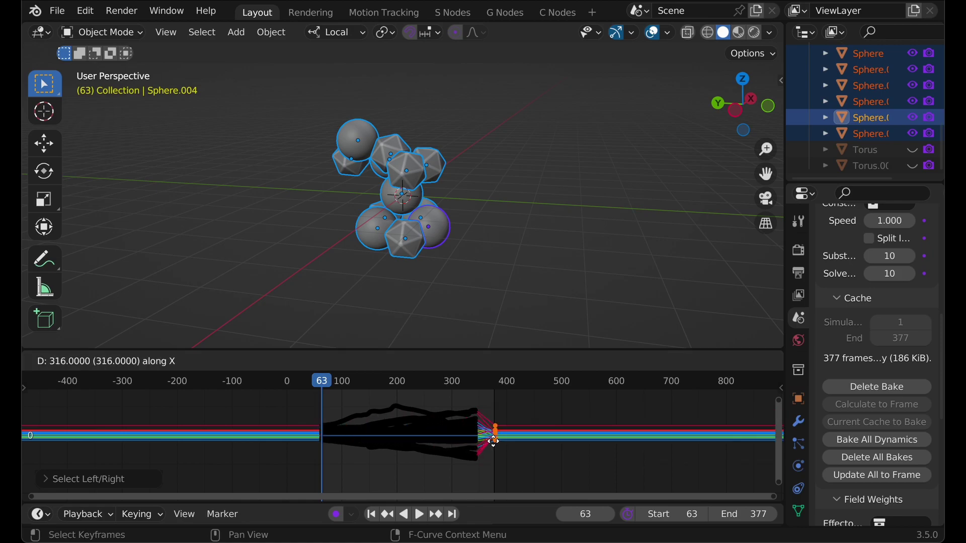
{"action": "left_click", "coordinate": [494, 441]}
Nudge the copied keyframes along the time axis to about frame 378
{"action": "scroll", "coordinate": [491, 439], "scroll_direction": "up", "scroll_amount": 3}
{"action": "middle_click_drag", "start_coordinate": [491, 439], "coordinate": [347, 443]}
{"action": "scroll", "coordinate": [148, 446], "scroll_direction": "up", "scroll_amount": 3}
{"action": "scroll", "coordinate": [351, 429], "scroll_direction": "up", "scroll_amount": 2}
{"action": "key", "text": "g"}
{"action": "key", "text": "x"}
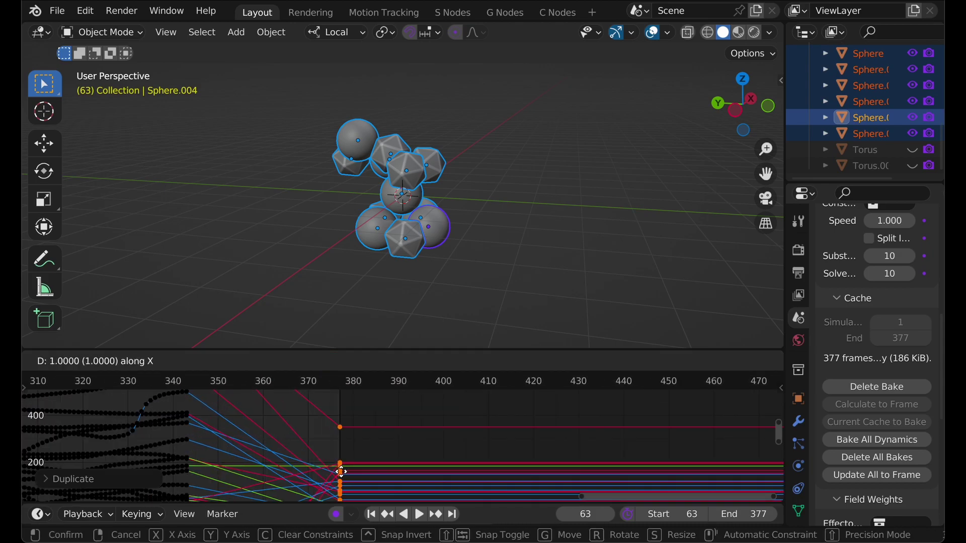
{"action": "left_click", "coordinate": [349, 475]}
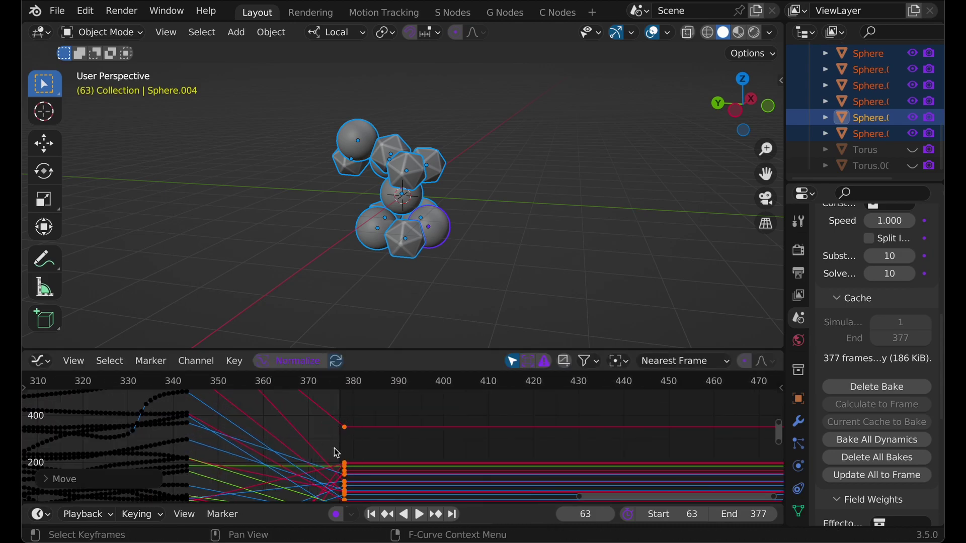
{"action": "scroll", "coordinate": [338, 441], "scroll_direction": "up", "scroll_amount": 2}
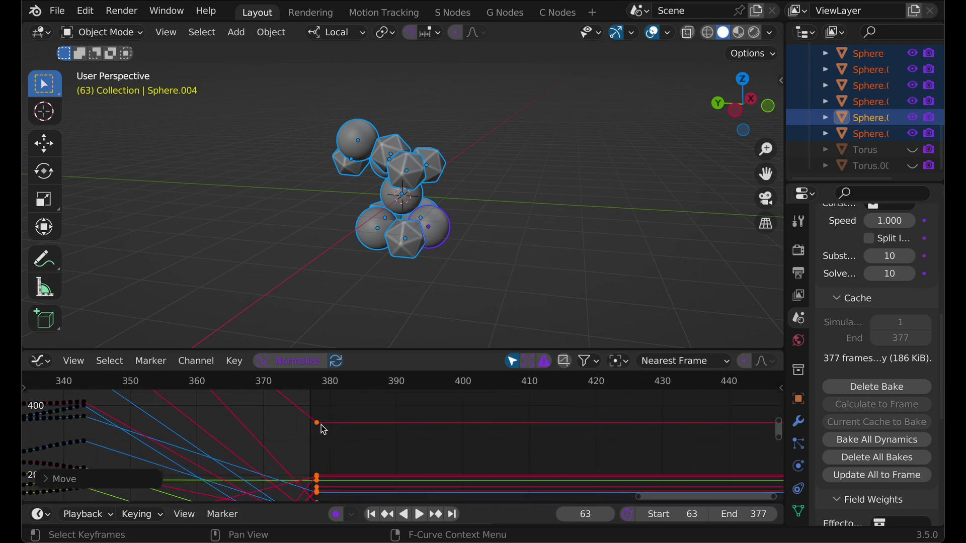
{"action": "scroll", "coordinate": [325, 437], "scroll_direction": "down", "scroll_amount": 3}
{"action": "scroll", "coordinate": [327, 446], "scroll_direction": "down", "scroll_amount": 5}
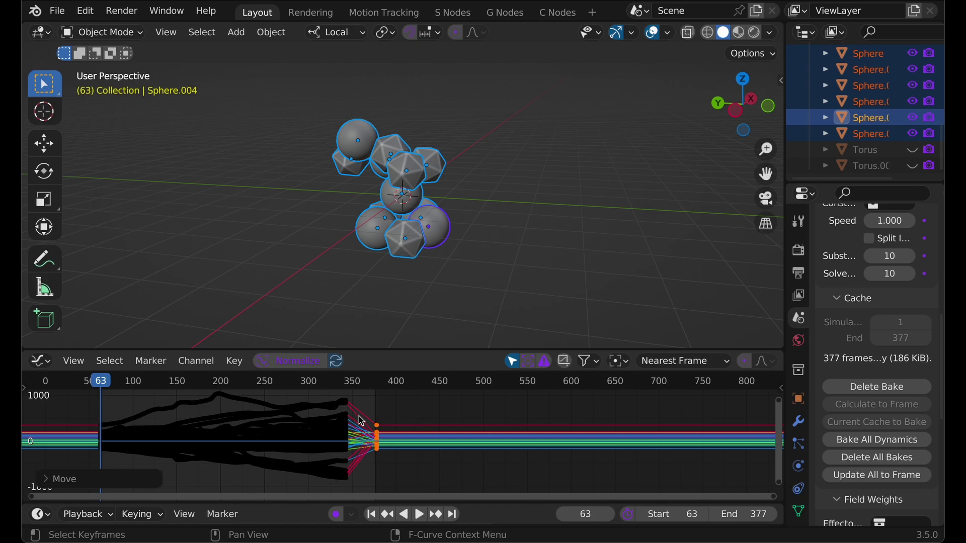
Set all keyframes to Bezier interpolation, then deselect them
{"action": "key", "text": "a"}
{"action": "right_click", "coordinate": [366, 425]}
{"action": "mouse_move", "coordinate": [368, 424]}
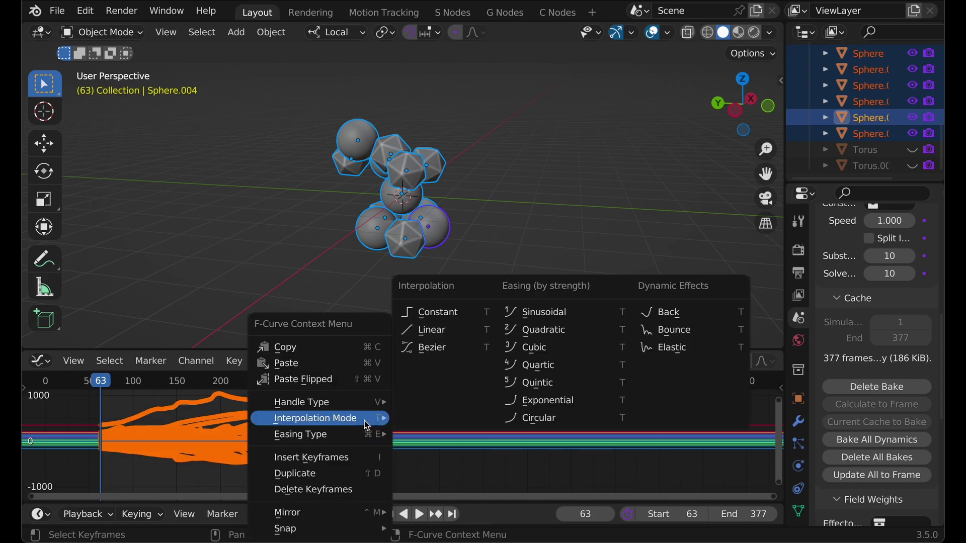
{"action": "left_click", "coordinate": [408, 353]}
{"action": "key", "text": "alt+a"}
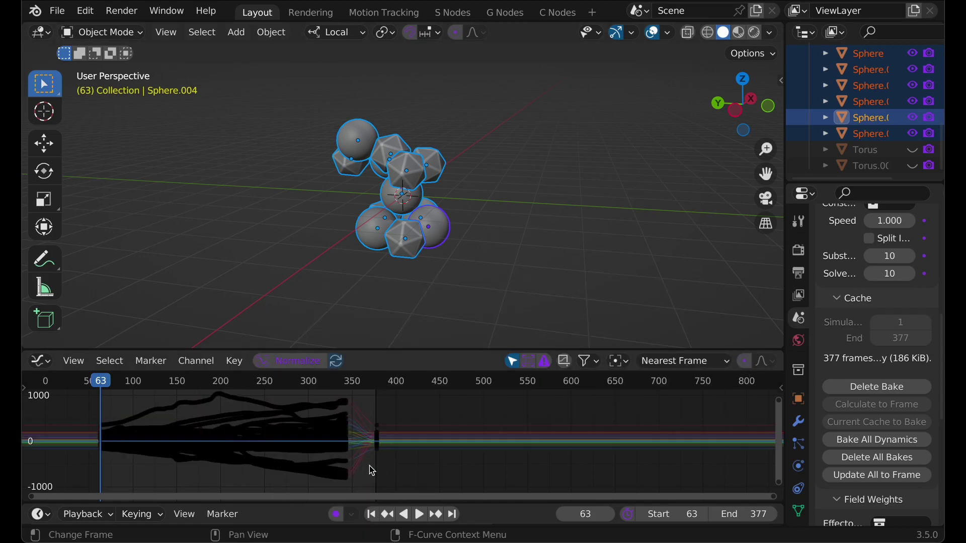
Play the sphere simulation from an earlier frame and scrub toward the loop end
{"action": "scroll", "coordinate": [382, 461], "scroll_direction": "up", "scroll_amount": 2}
{"action": "scroll", "coordinate": [377, 463], "scroll_direction": "down", "scroll_amount": 3}
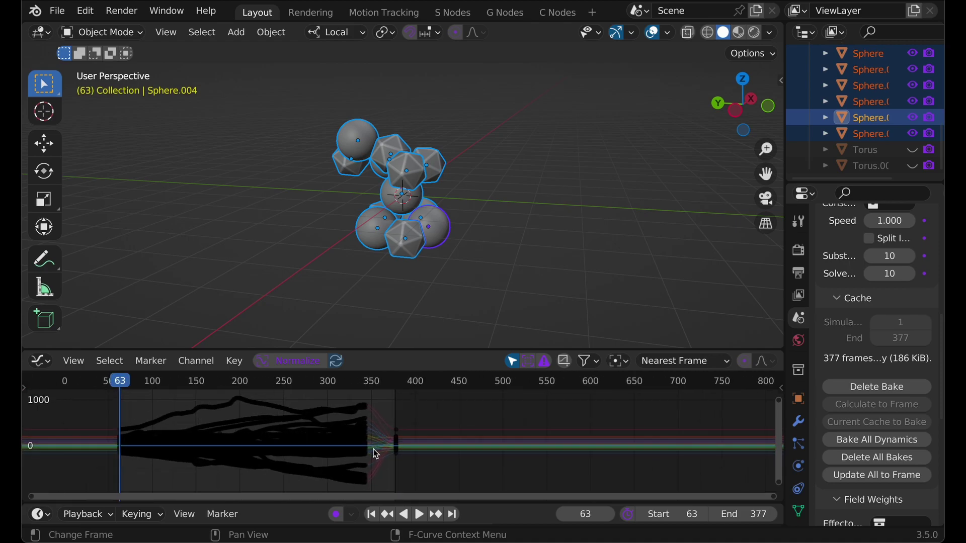
{"action": "left_click", "coordinate": [196, 382]}
{"action": "key", "text": "space"}
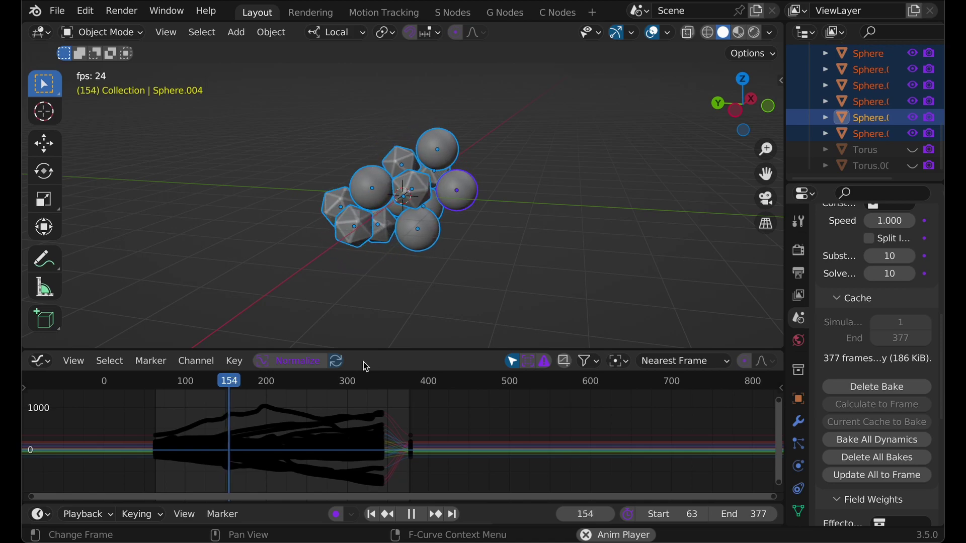
{"action": "left_click", "coordinate": [377, 280]}
{"action": "left_click_drag", "start_coordinate": [354, 383], "coordinate": [384, 383]}
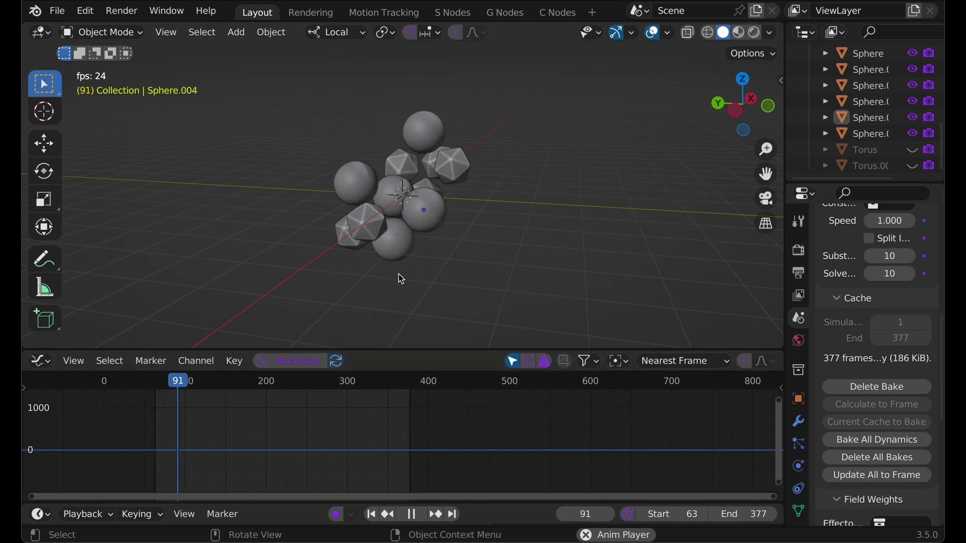
{"action": "left_click", "coordinate": [394, 384]}
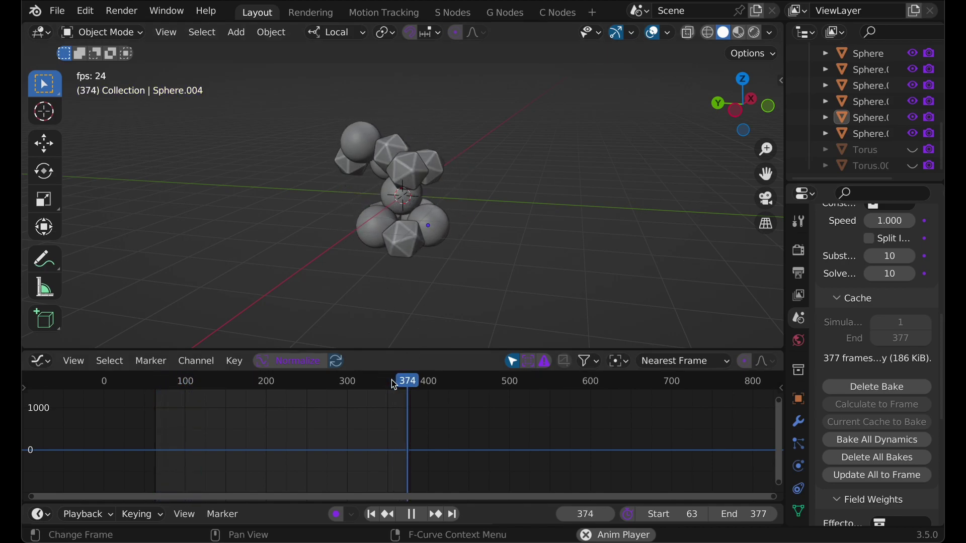
Stop playback, unhide the torus, plane and camera, and view through the camera
{"action": "key", "text": "Escape"}
{"action": "key", "text": "alt+h"}
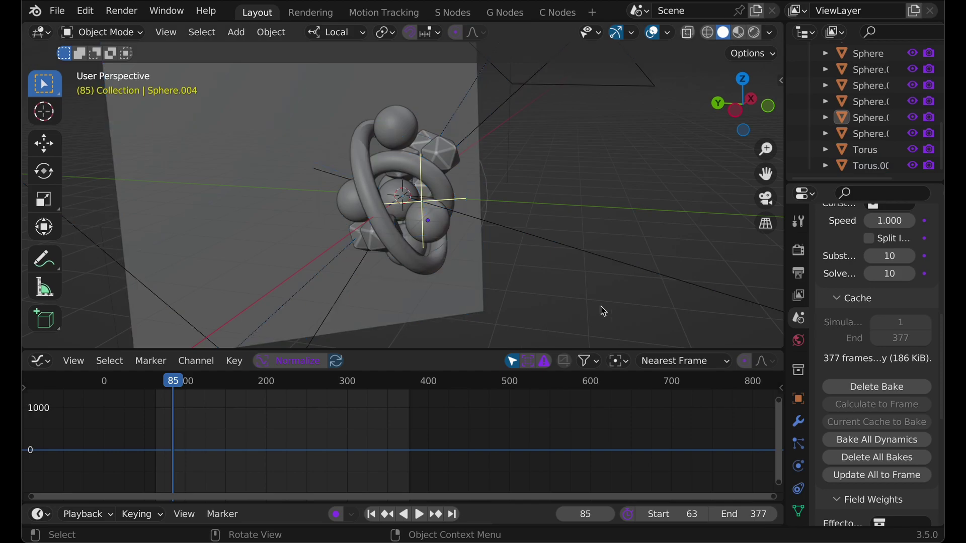
{"action": "left_click", "coordinate": [767, 197]}
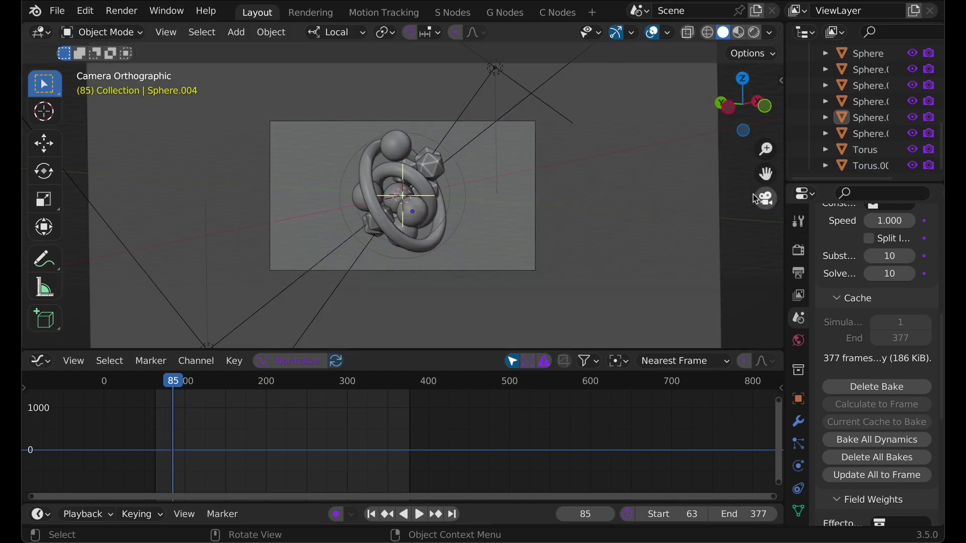
Replay the loop from near the end to watch the reset, then select the background plane
{"action": "left_click", "coordinate": [387, 381]}
{"action": "key", "text": "space"}
{"action": "key", "text": "space"}
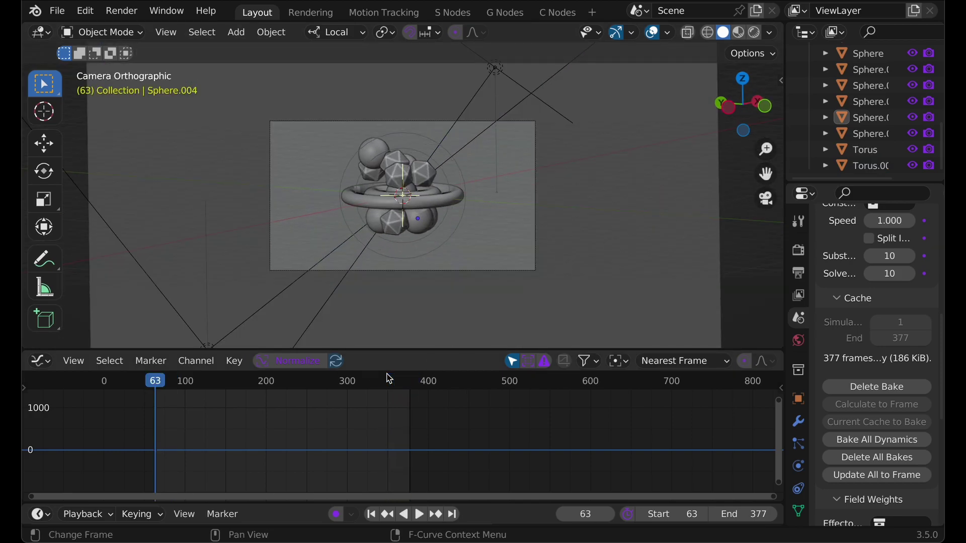
{"action": "left_click", "coordinate": [356, 380]}
{"action": "key", "text": "space"}
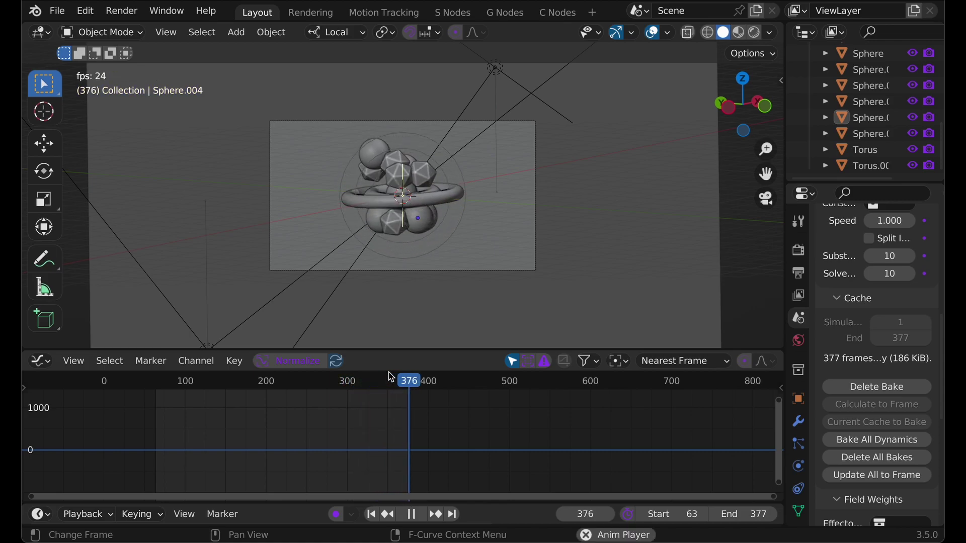
{"action": "key", "text": "space"}
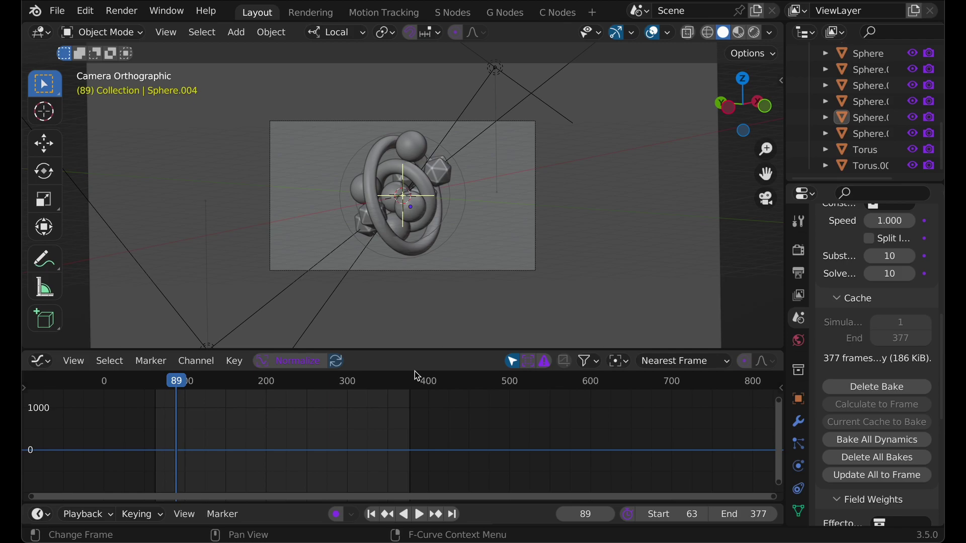
{"action": "left_click", "coordinate": [536, 211]}
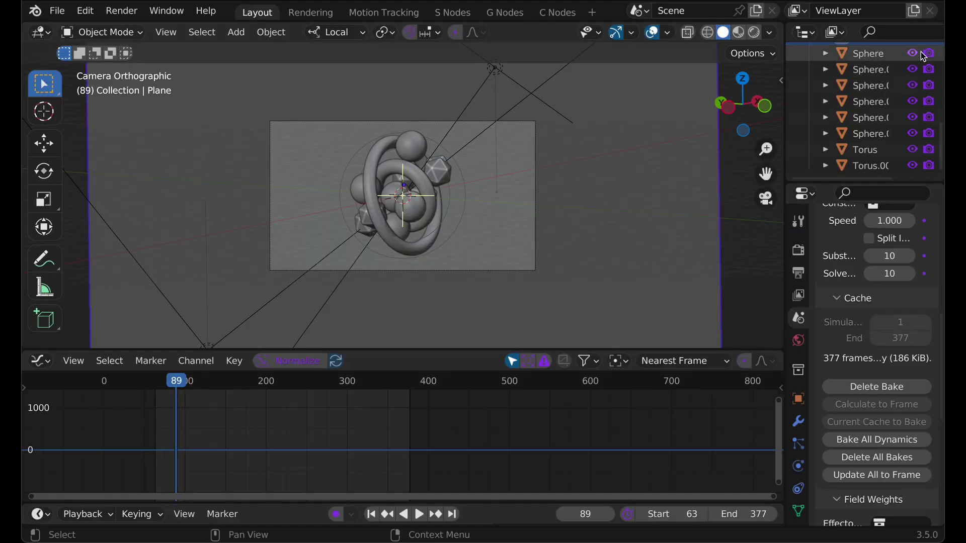
{"action": "scroll", "coordinate": [774, 138], "scroll_direction": "up", "scroll_amount": 6}
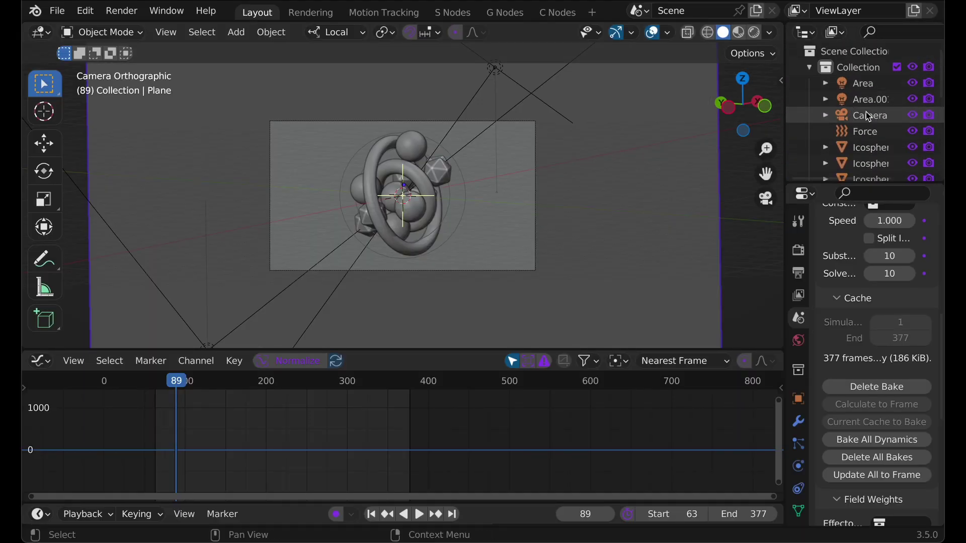
Select the camera, fit the view, and show the camera's properties
{"action": "left_click", "coordinate": [864, 115]}
{"action": "key", "text": "Home"}
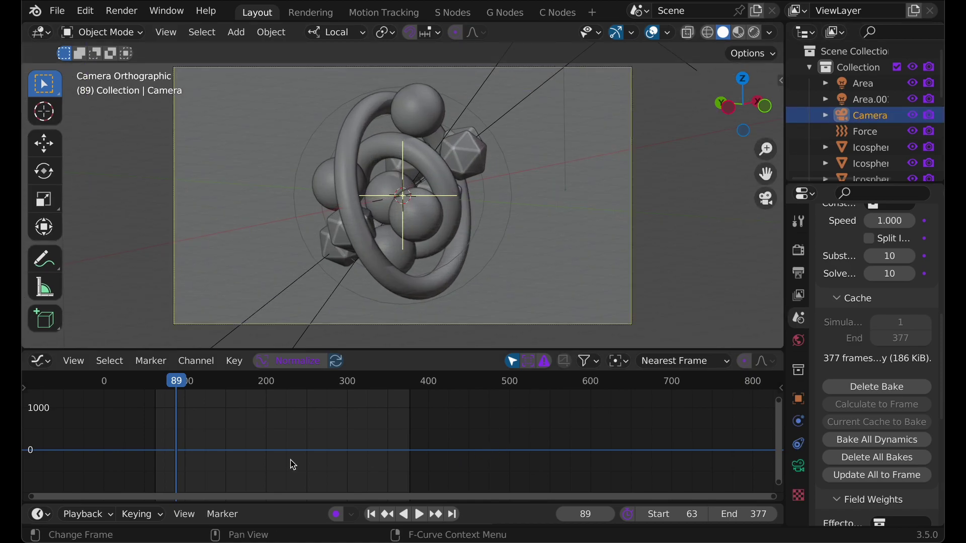
{"action": "middle_click_drag", "start_coordinate": [294, 465], "coordinate": [478, 450]}
{"action": "left_click", "coordinate": [799, 466]}
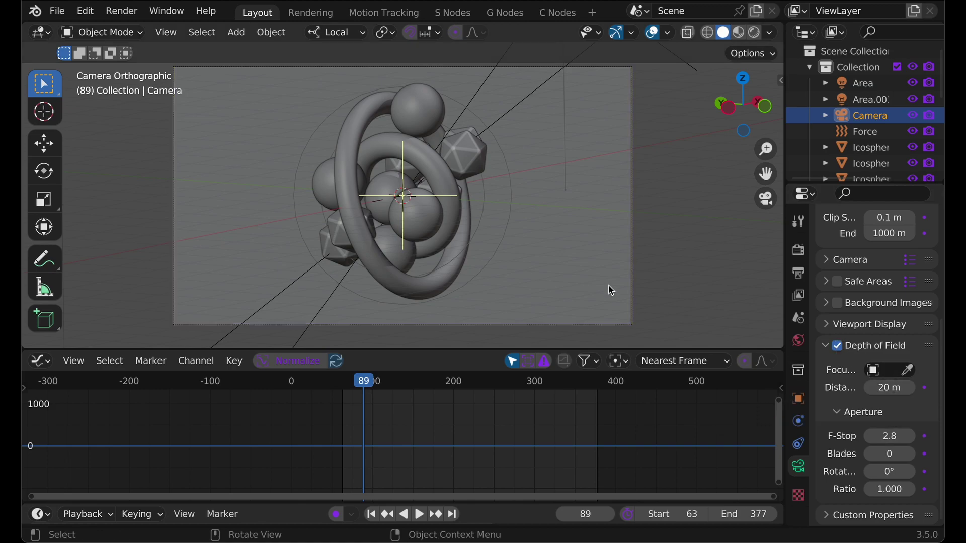
Review the Depth of Field and Viewport Display panels, then view through the camera at 20 m focus
{"action": "left_click", "coordinate": [861, 346]}
{"action": "left_click", "coordinate": [867, 480]}
{"action": "scroll", "coordinate": [875, 475], "scroll_direction": "down", "scroll_amount": 5}
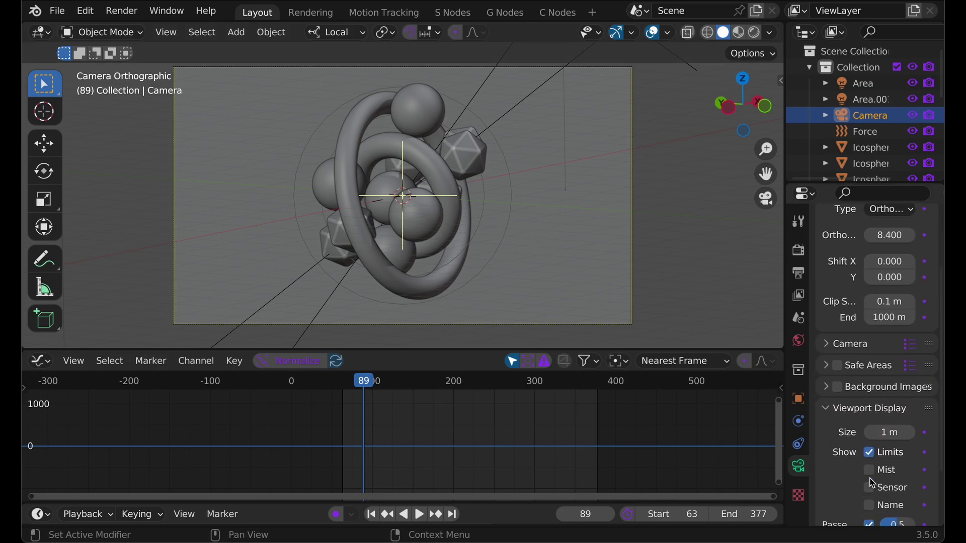
{"action": "left_click", "coordinate": [860, 370]}
{"action": "mouse_move", "coordinate": [352, 202]}
{"action": "middle_mouse_down"}
{"action": "mouse_move", "coordinate": [250, 201]}
{"action": "mouse_move", "coordinate": [309, 190]}
{"action": "mouse_move", "coordinate": [369, 205]}
{"action": "middle_mouse_up"}
{"action": "left_click", "coordinate": [766, 200]}
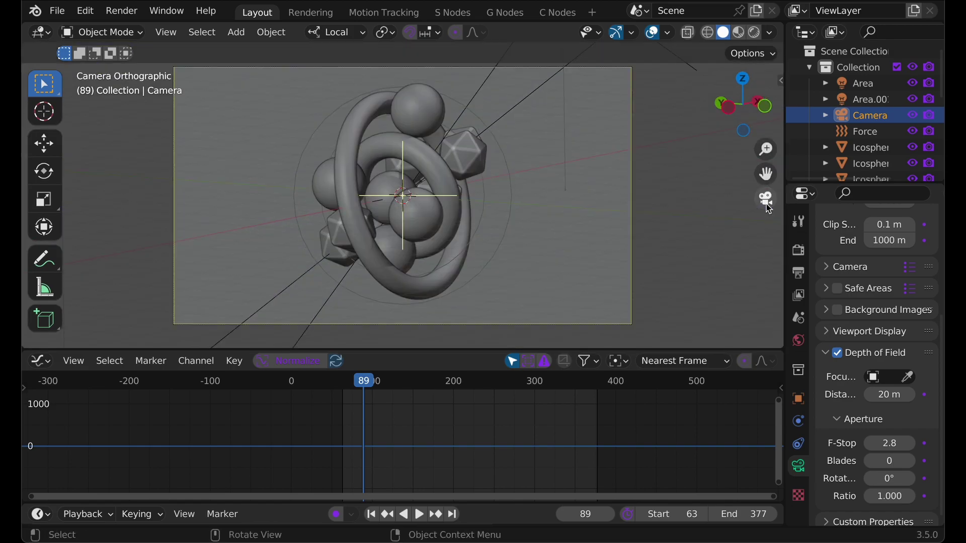
{"action": "left_click_drag", "start_coordinate": [889, 395], "coordinate": [877, 395]}
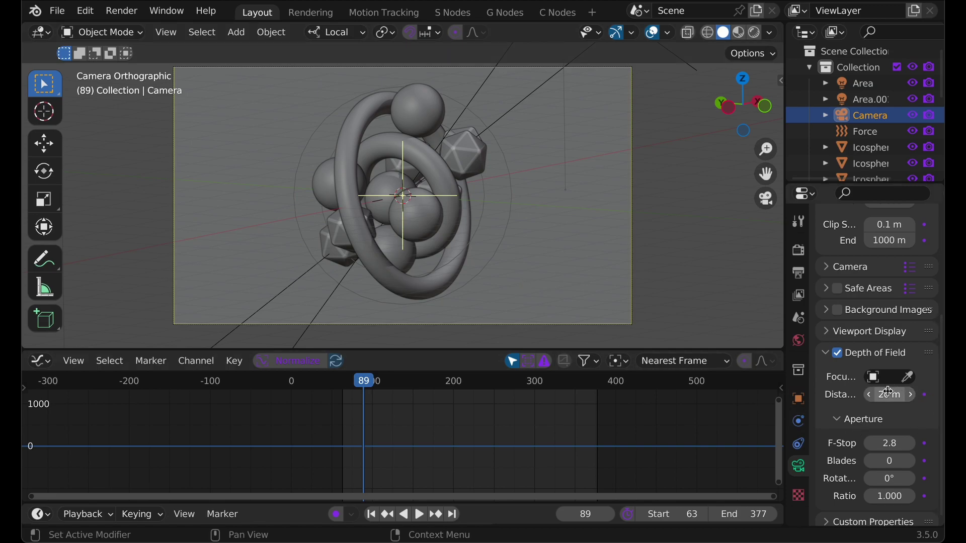
Keyframe the focus distance and duplicate the key four times into a gentle wave
{"action": "key", "text": "i"}
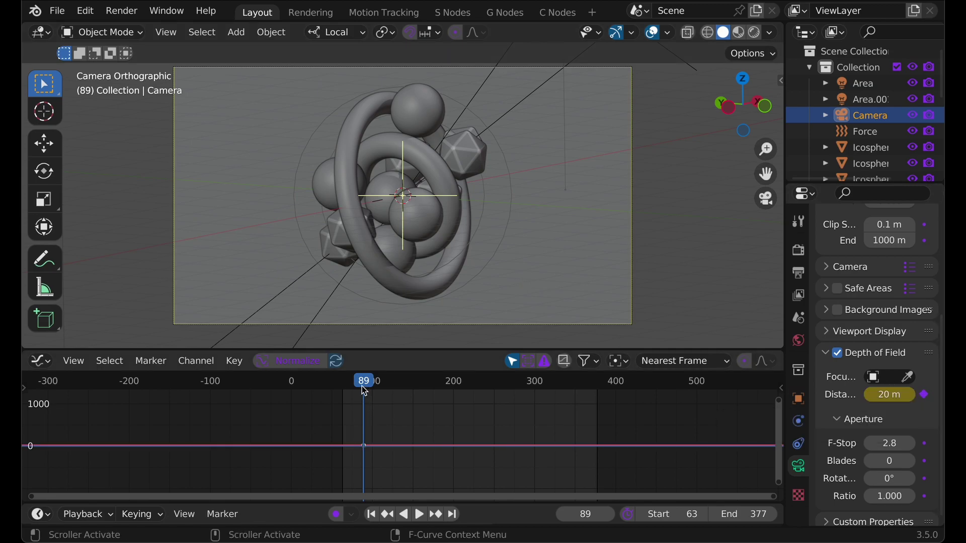
{"action": "left_click_drag", "start_coordinate": [364, 391], "coordinate": [346, 391]}
{"action": "key", "text": "shift+d"}
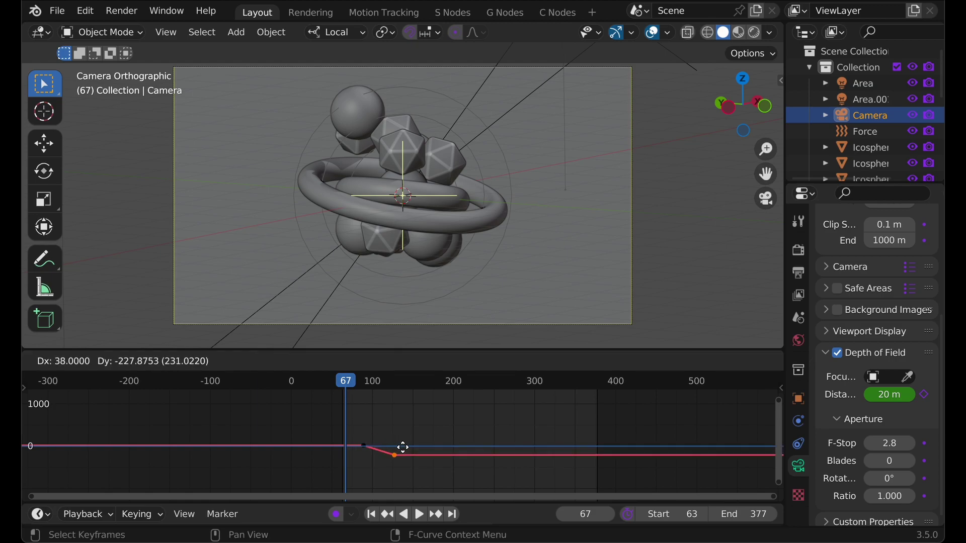
{"action": "left_click", "coordinate": [404, 446]}
{"action": "key", "text": "shift+d"}
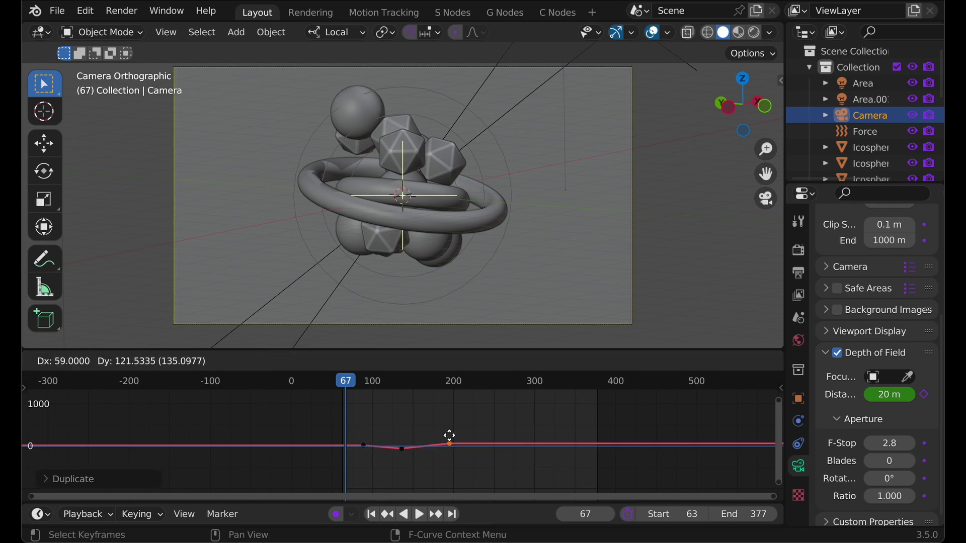
{"action": "left_click", "coordinate": [450, 443]}
{"action": "key", "text": "shift+d"}
{"action": "left_click", "coordinate": [496, 446]}
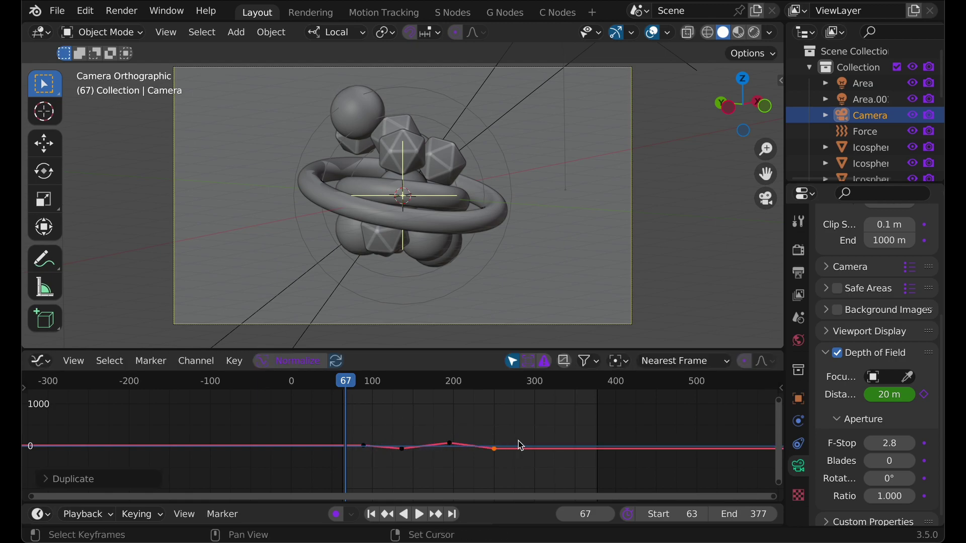
{"action": "key", "text": "shift+d"}
{"action": "left_click", "coordinate": [556, 437]}
Add a tall spike keyframe near frame 349 with a time-only copy just after it
{"action": "left_click_drag", "start_coordinate": [563, 381], "coordinate": [578, 390]}
{"action": "key", "text": "shift+d"}
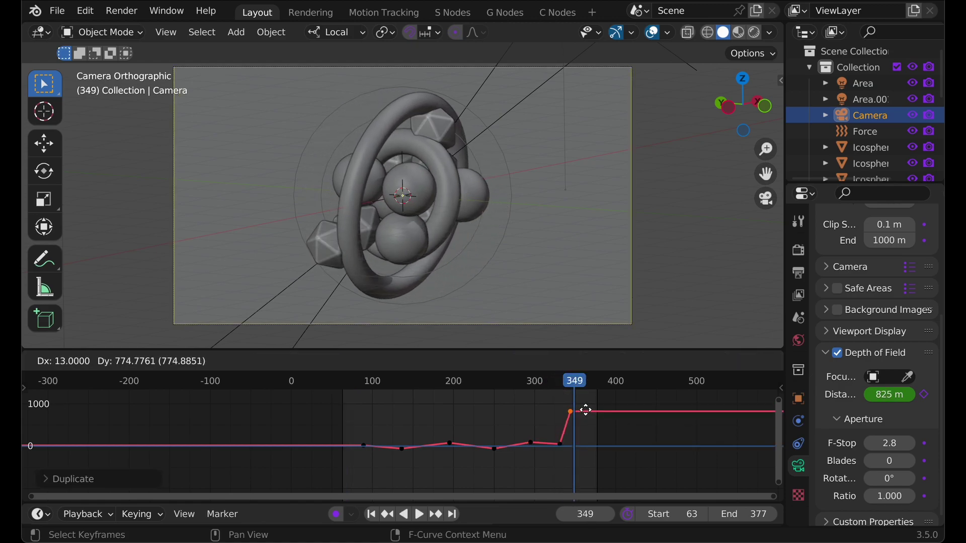
{"action": "left_click", "coordinate": [605, 431]}
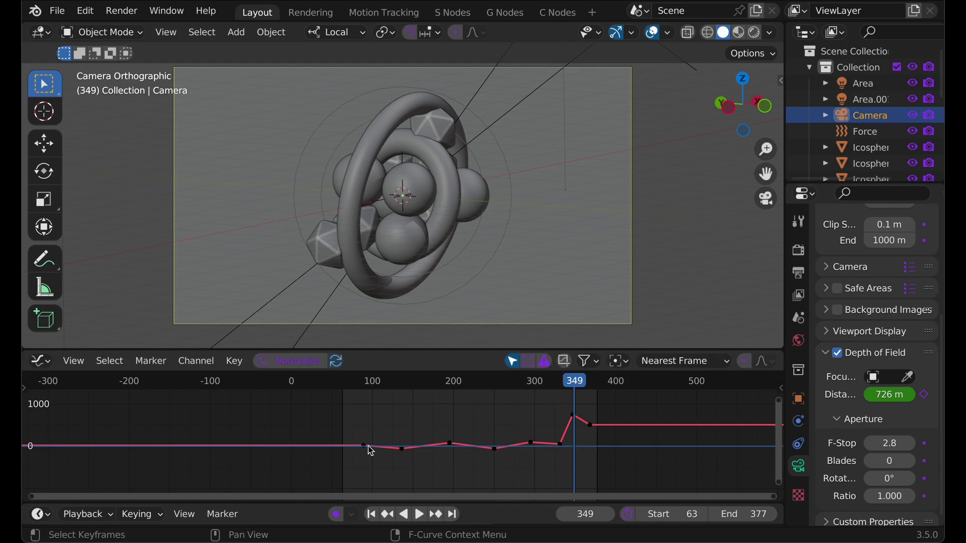
{"action": "key", "text": "shift+d"}
{"action": "key", "text": "x"}
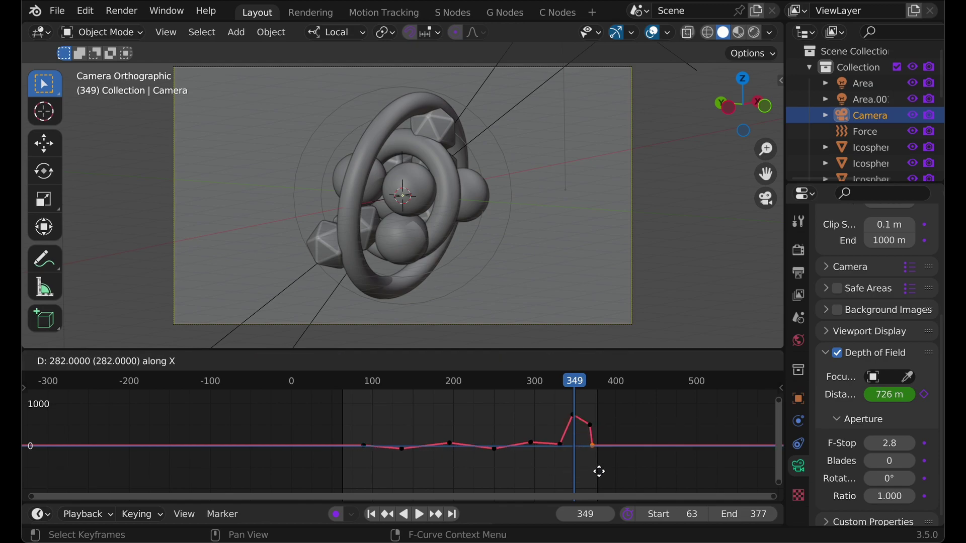
{"action": "left_click", "coordinate": [601, 471]}
Set the focus keyframes to Bezier interpolation and raise a middle keyframe
{"action": "right_click", "coordinate": [593, 457]}
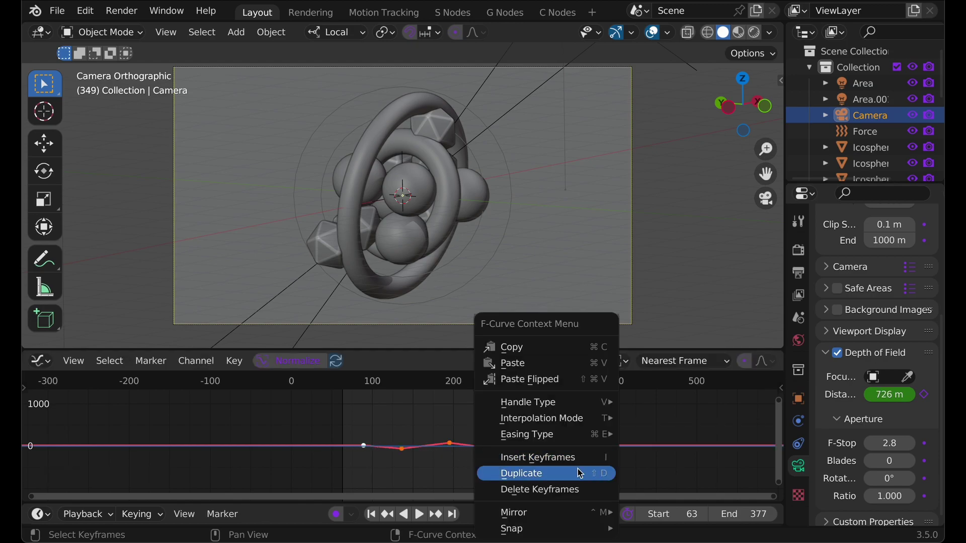
{"action": "mouse_move", "coordinate": [611, 418]}
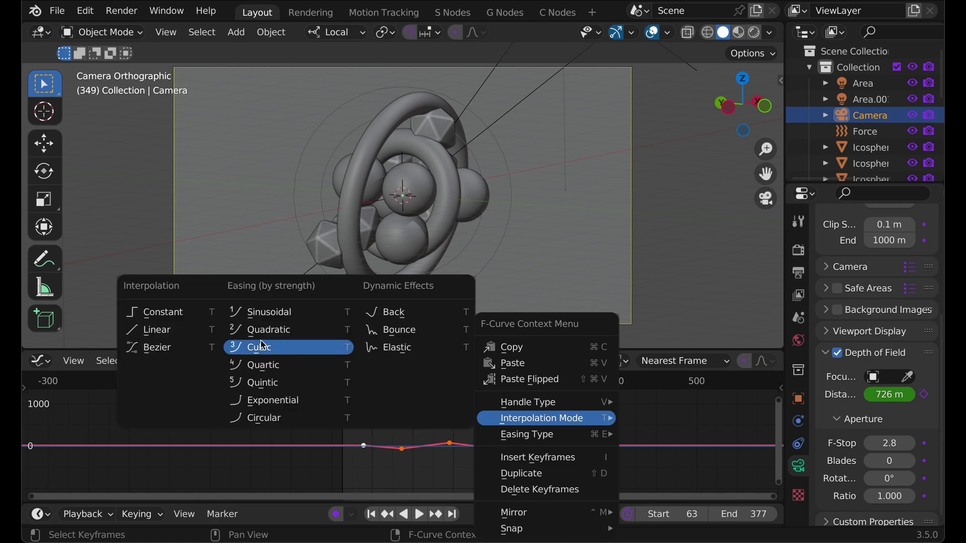
{"action": "left_click", "coordinate": [171, 347]}
{"action": "left_click", "coordinate": [453, 443]}
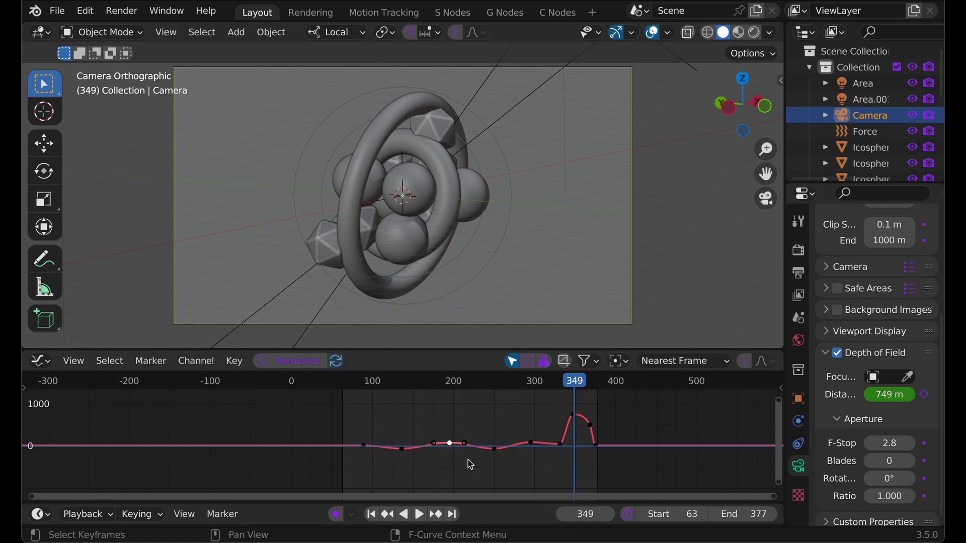
{"action": "key", "text": "g"}
{"action": "left_click", "coordinate": [472, 451]}
Play from frame 138 and scrub frames 160 to 204 to check the focus
{"action": "left_click", "coordinate": [404, 386]}
{"action": "key", "text": "space"}
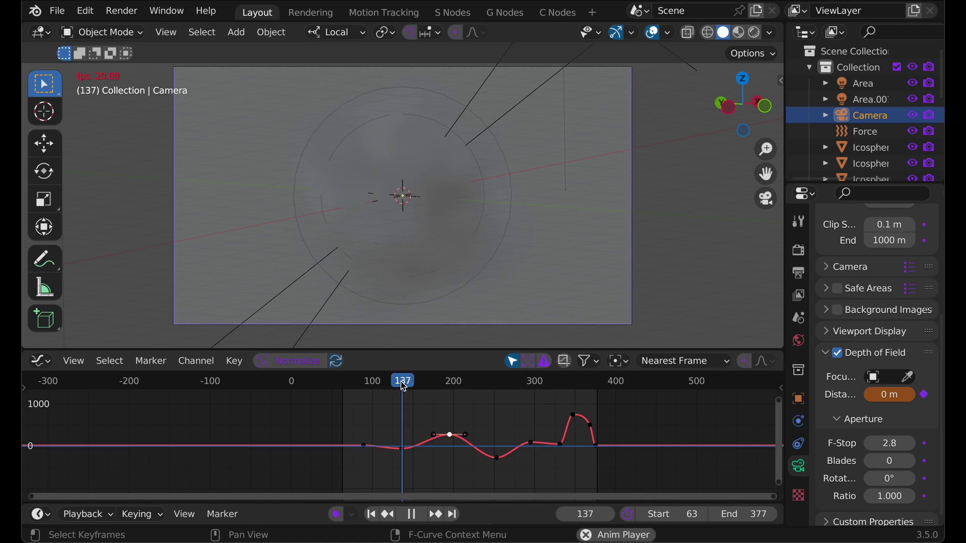
{"action": "key", "text": "space"}
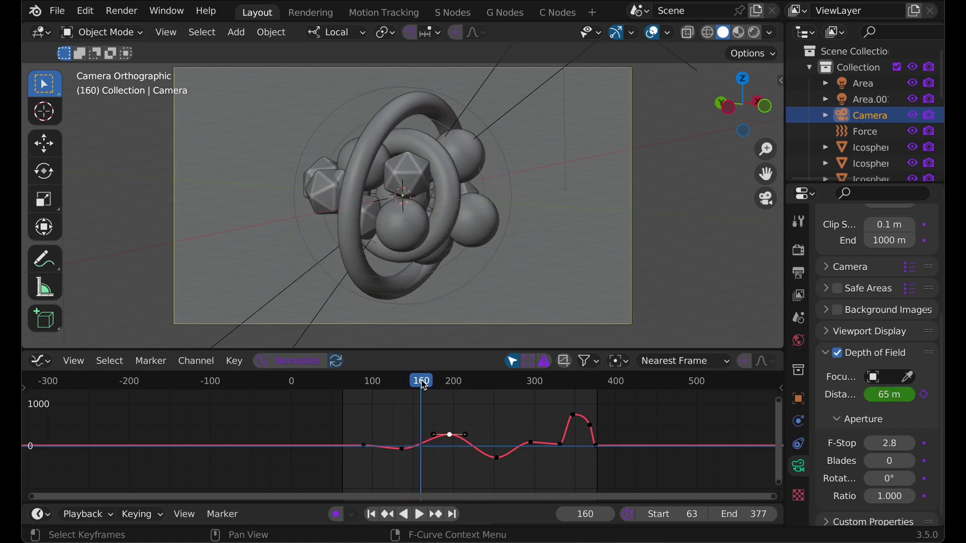
{"action": "mouse_move", "coordinate": [422, 386]}
{"action": "left_mouse_down"}
{"action": "mouse_move", "coordinate": [456, 385]}
{"action": "mouse_move", "coordinate": [417, 385]}
{"action": "left_mouse_up"}
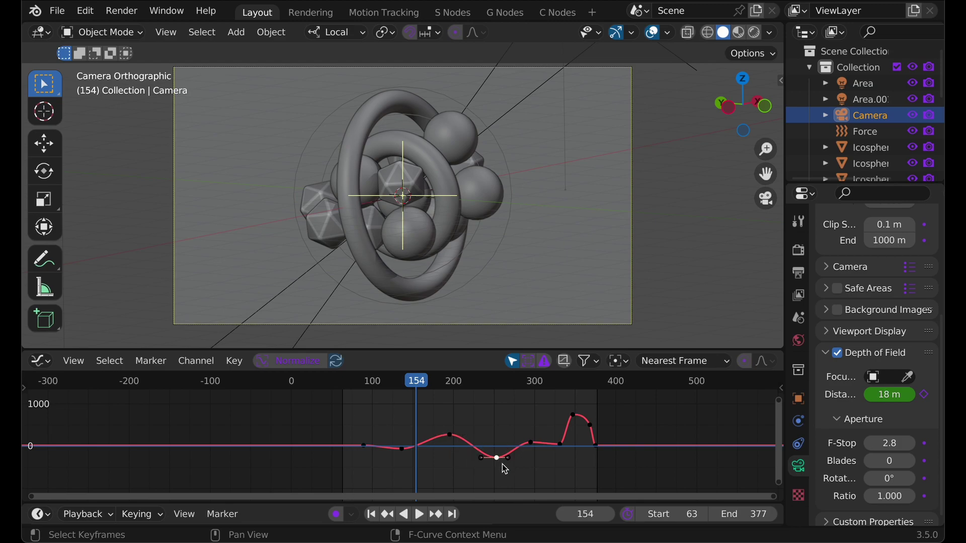
{"action": "scroll", "coordinate": [507, 462], "scroll_direction": "up", "scroll_amount": 2}
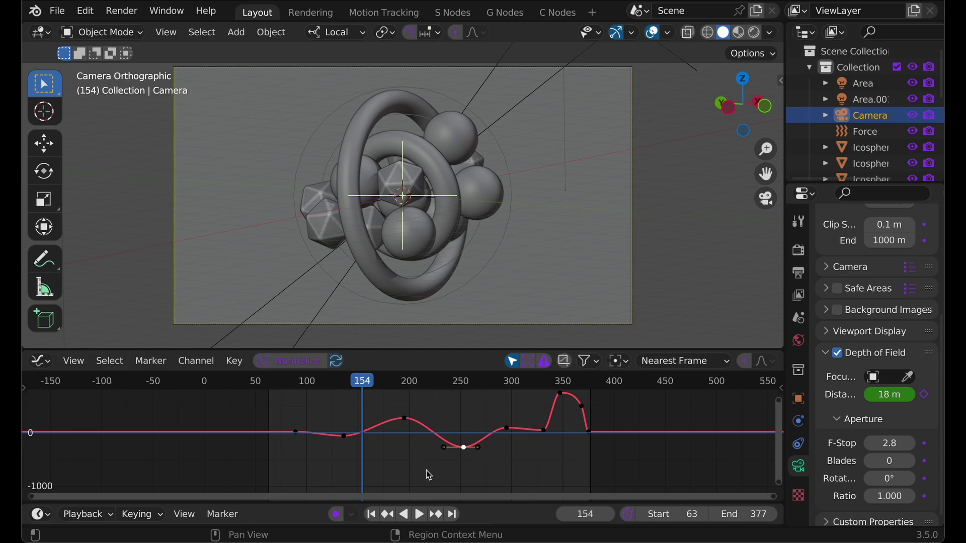
Move focus keyframes into steep climbs, set about 7.8 m at frame 375, and play back
{"action": "key", "text": "g"}
{"action": "left_click", "coordinate": [427, 455]}
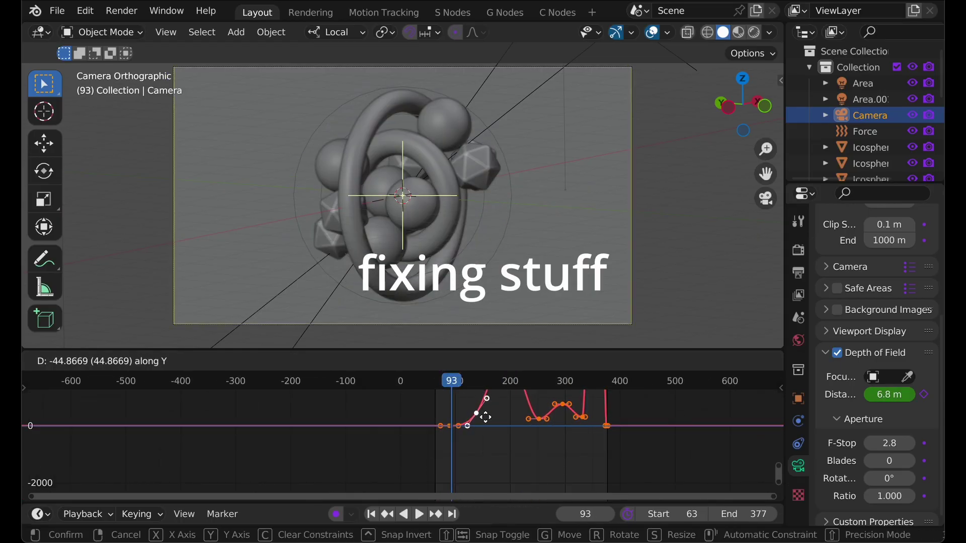
{"action": "left_click", "coordinate": [483, 410]}
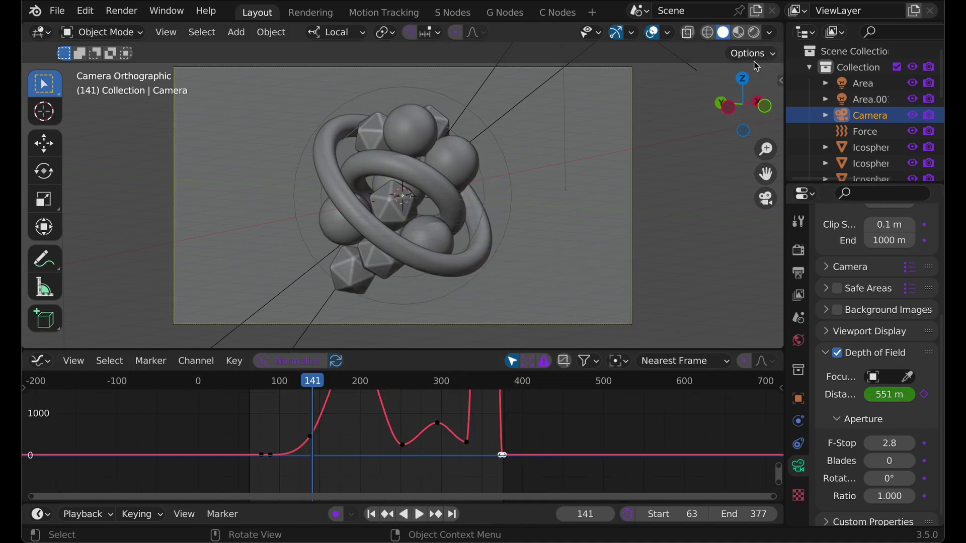
{"action": "key", "text": "space"}
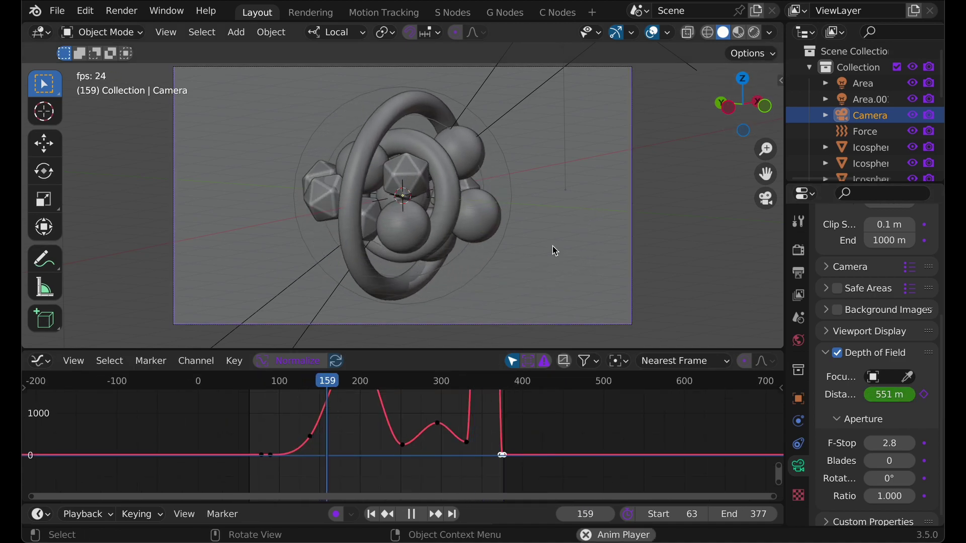
Switch to rendered preview, box-select and adjust the focus keyframes, and scrub to frame 325
{"action": "key", "text": "z"}
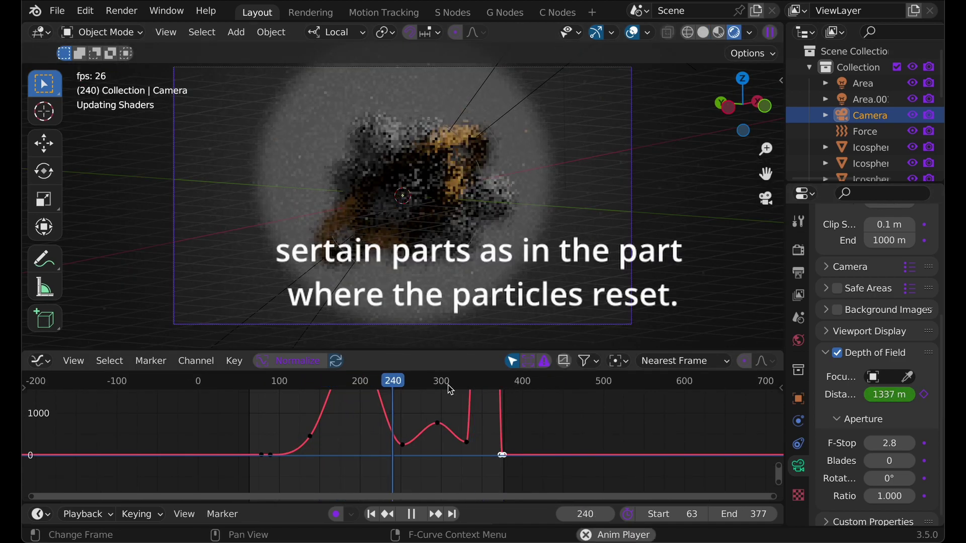
{"action": "key", "text": "space"}
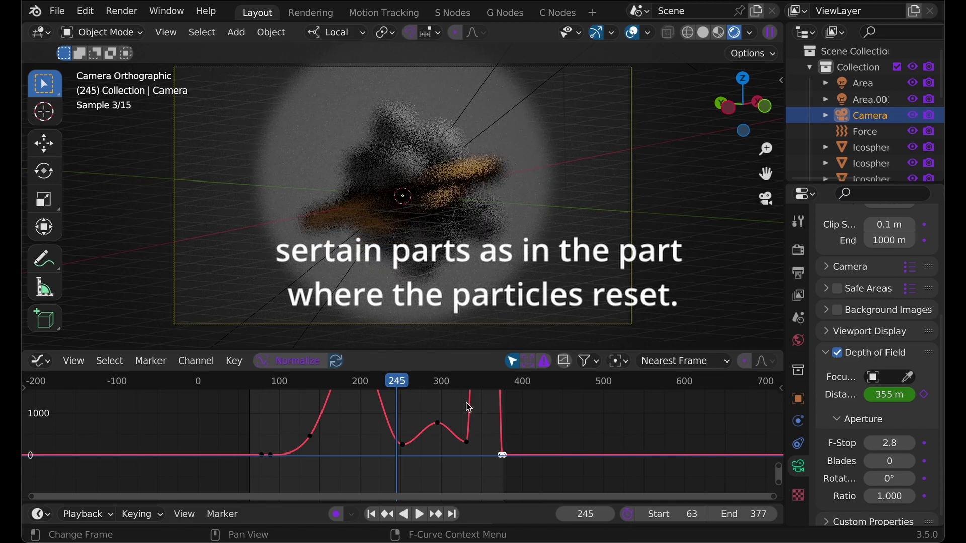
{"action": "middle_click_drag", "start_coordinate": [469, 406], "coordinate": [360, 395], "text": "ctrl"}
{"action": "left_click_drag", "start_coordinate": [361, 394], "coordinate": [449, 474]}
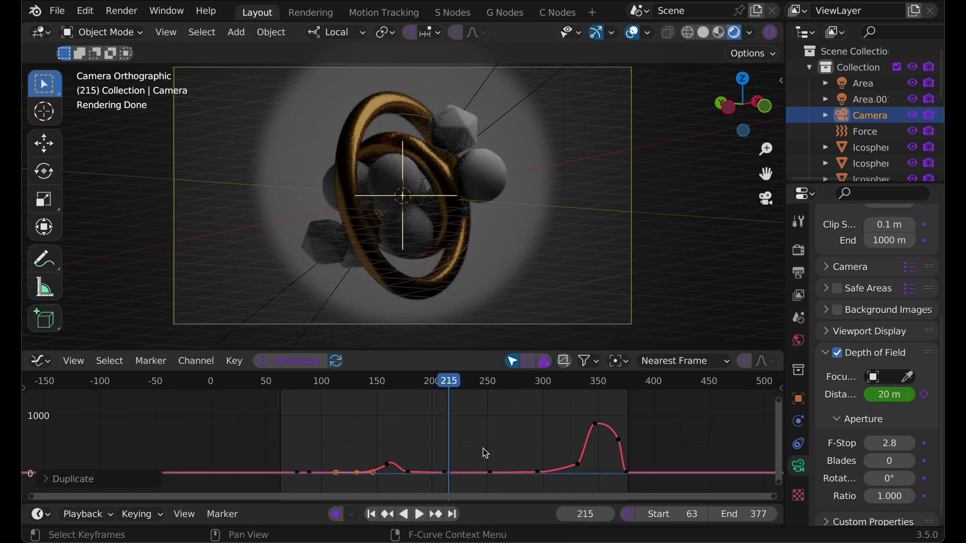
{"action": "middle_click_drag", "start_coordinate": [485, 453], "coordinate": [453, 424]}
{"action": "left_click_drag", "start_coordinate": [483, 383], "coordinate": [537, 378]}
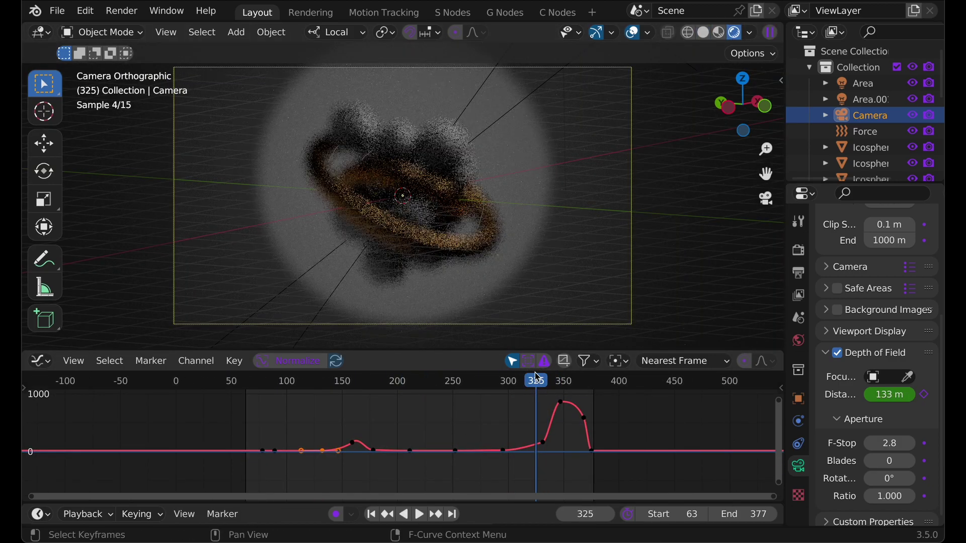